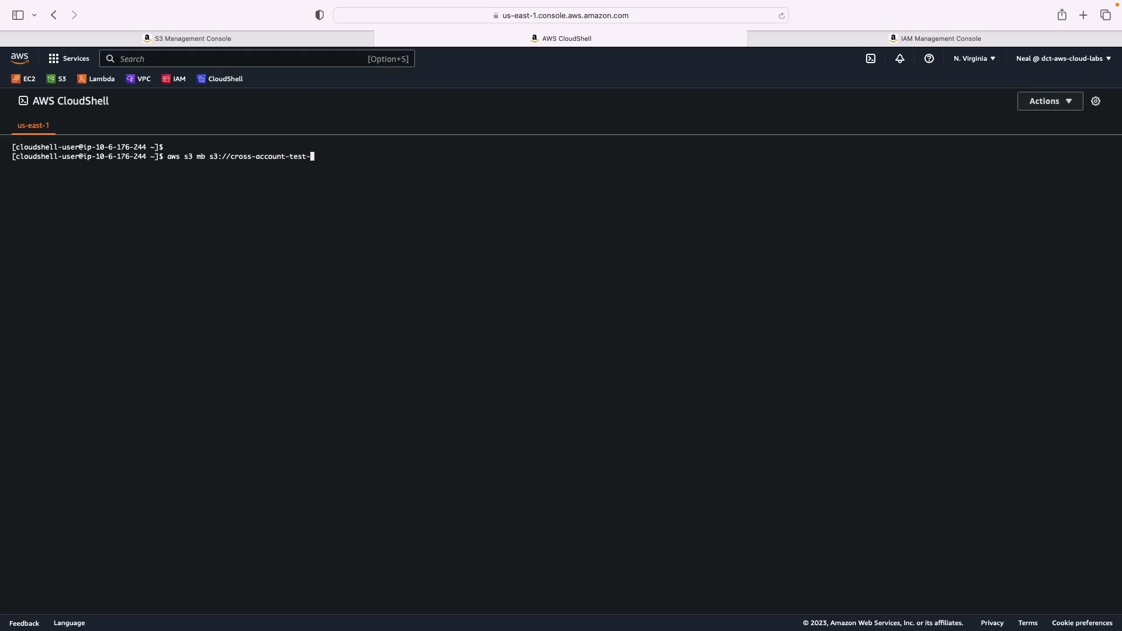
Create the bucket cross-account-test-23232d with aws s3 mb, then go to the S3 console
{"action": "key", "text": "Return"}
{"action": "left_click", "coordinate": [207, 40]}
Refresh the bucket list, open cross-account-test-23232d and review its Permissions settings
{"action": "left_click", "coordinate": [772, 254]}
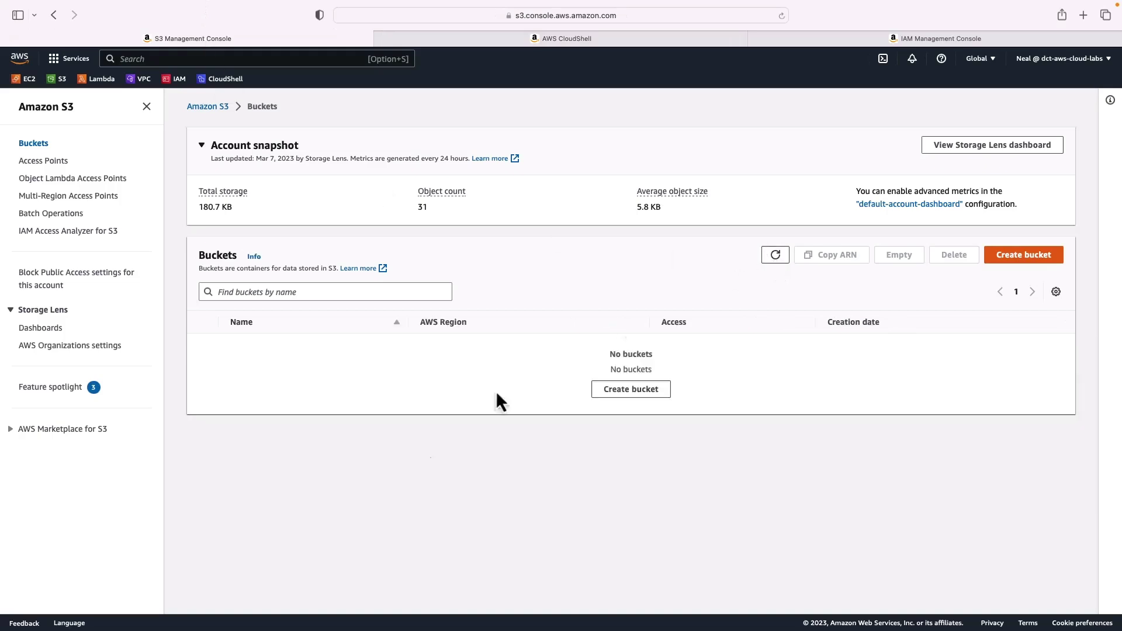
{"action": "left_click", "coordinate": [251, 363]}
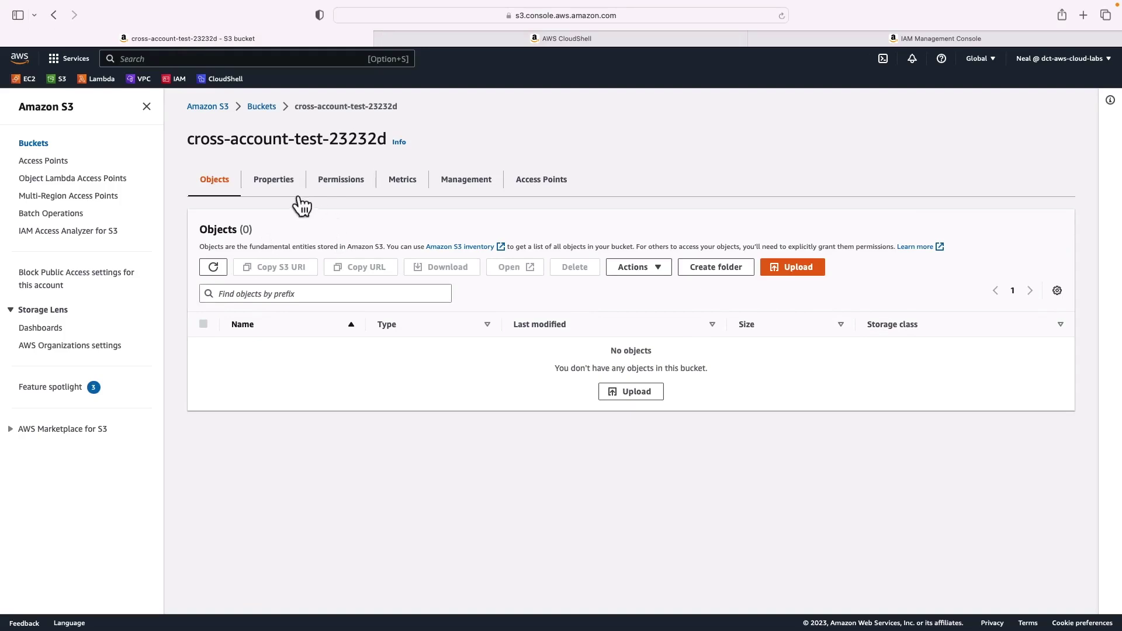
{"action": "left_click", "coordinate": [341, 183]}
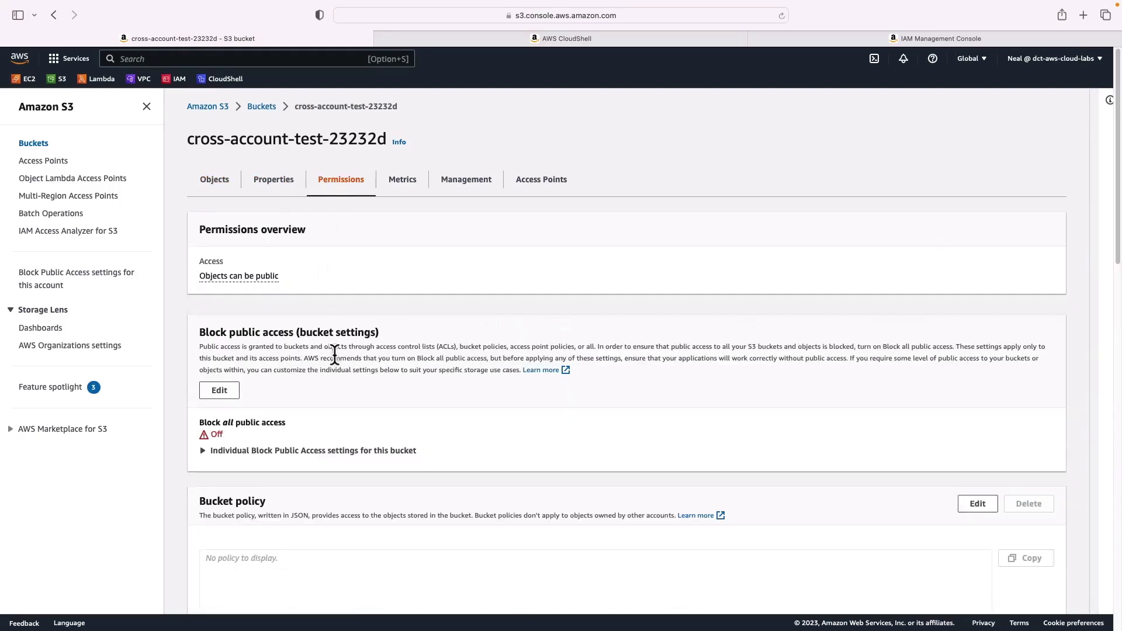
{"action": "scroll", "coordinate": [335, 355], "scroll_direction": "down", "scroll_amount": 1}
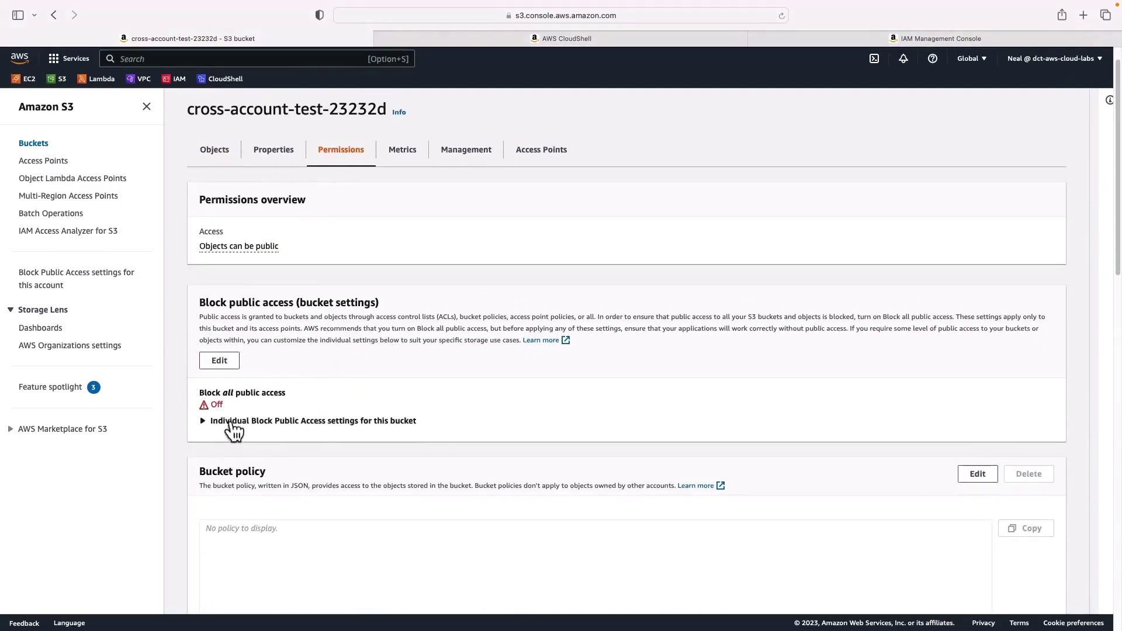
{"action": "scroll", "coordinate": [268, 454], "scroll_direction": "down", "scroll_amount": 1}
{"action": "scroll", "coordinate": [286, 465], "scroll_direction": "up", "scroll_amount": 2}
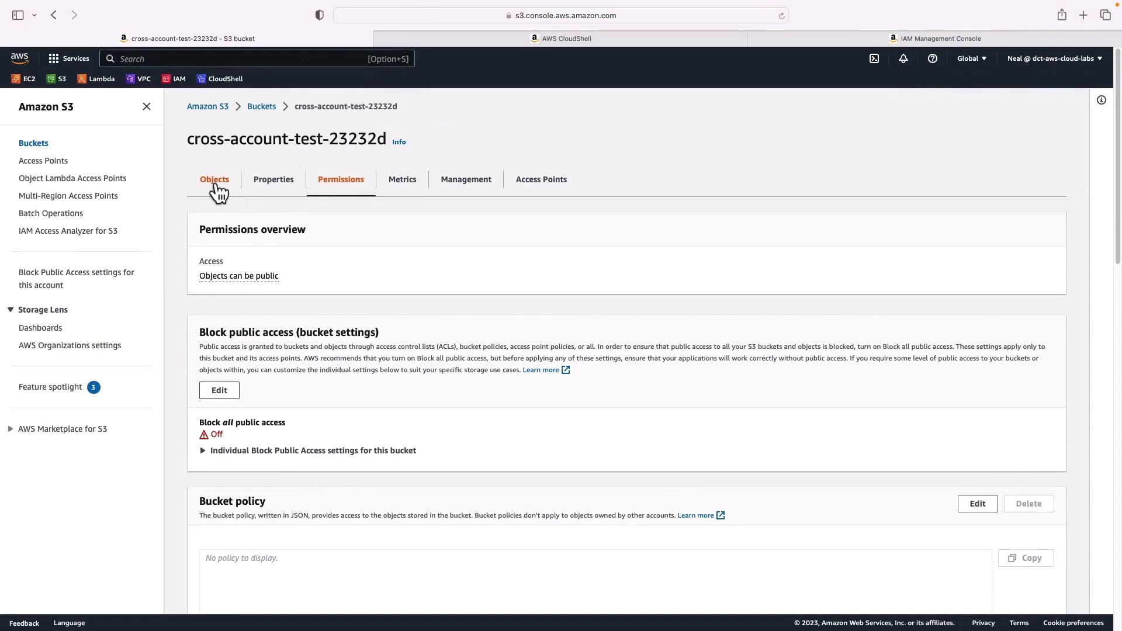
{"action": "left_click", "coordinate": [216, 186]}
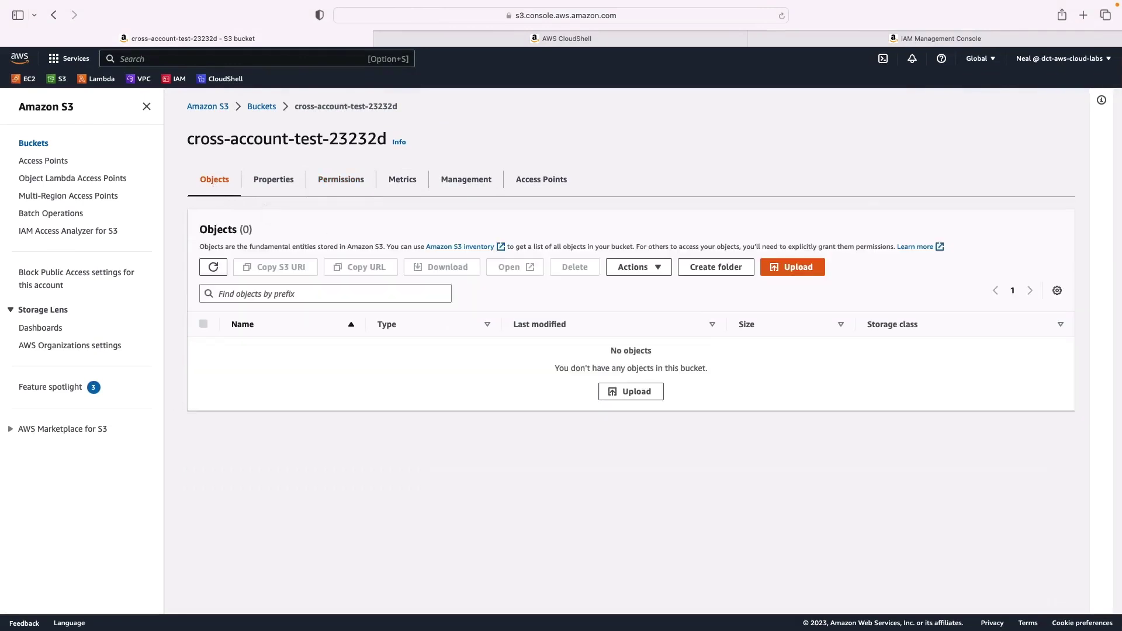
Upload ProductCatalog.json into the cross-account-test-23232d bucket
{"action": "left_click", "coordinate": [635, 393]}
{"action": "left_click", "coordinate": [400, 251]}
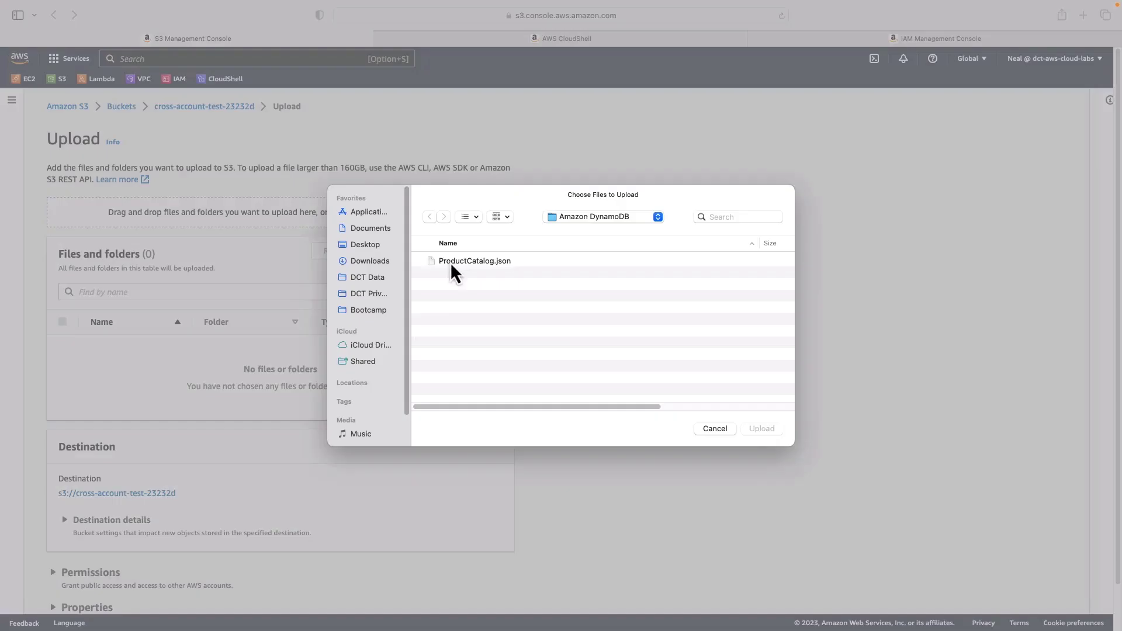
{"action": "left_click", "coordinate": [450, 261]}
{"action": "left_click", "coordinate": [762, 430]}
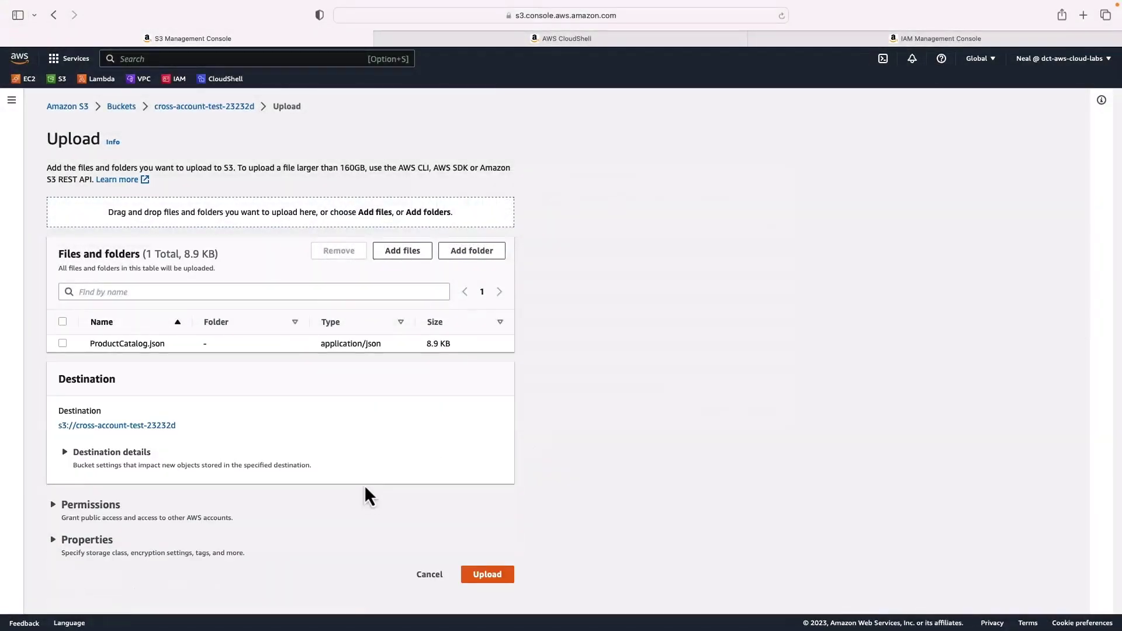
{"action": "left_click", "coordinate": [486, 574]}
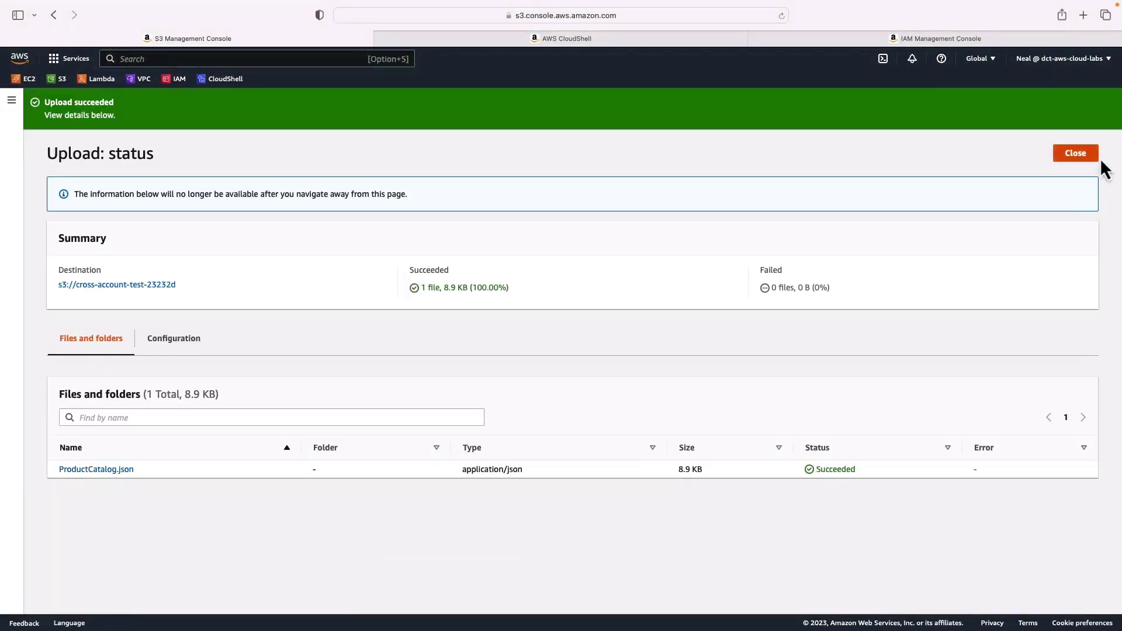
{"action": "left_click", "coordinate": [1079, 152]}
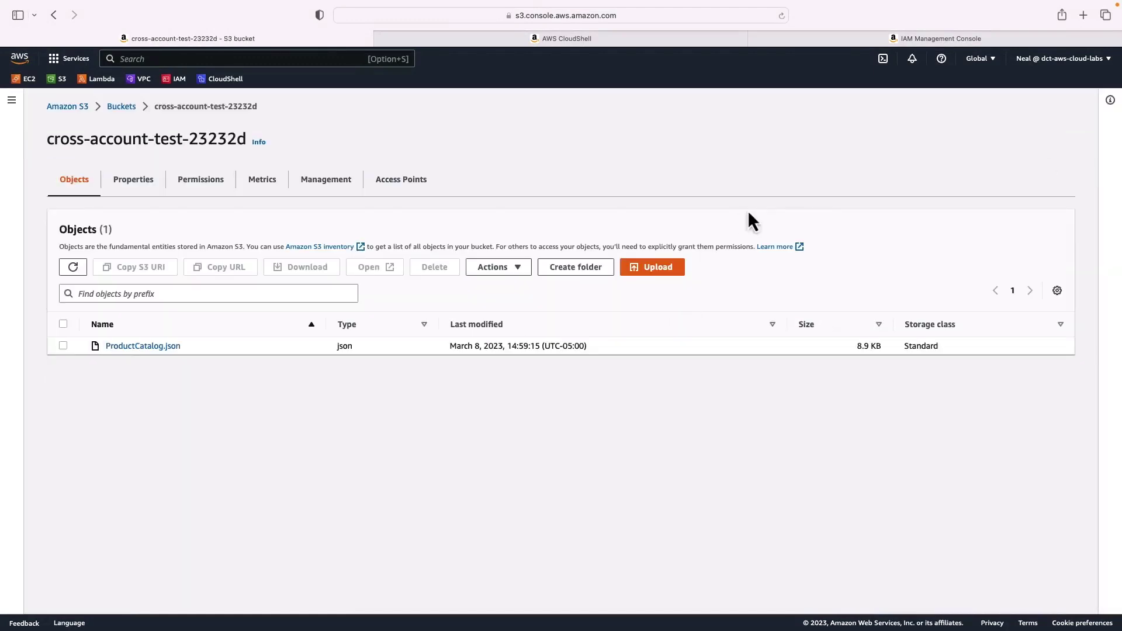
{"action": "left_click", "coordinate": [825, 39]}
{"action": "key", "text": "super+Tab"}
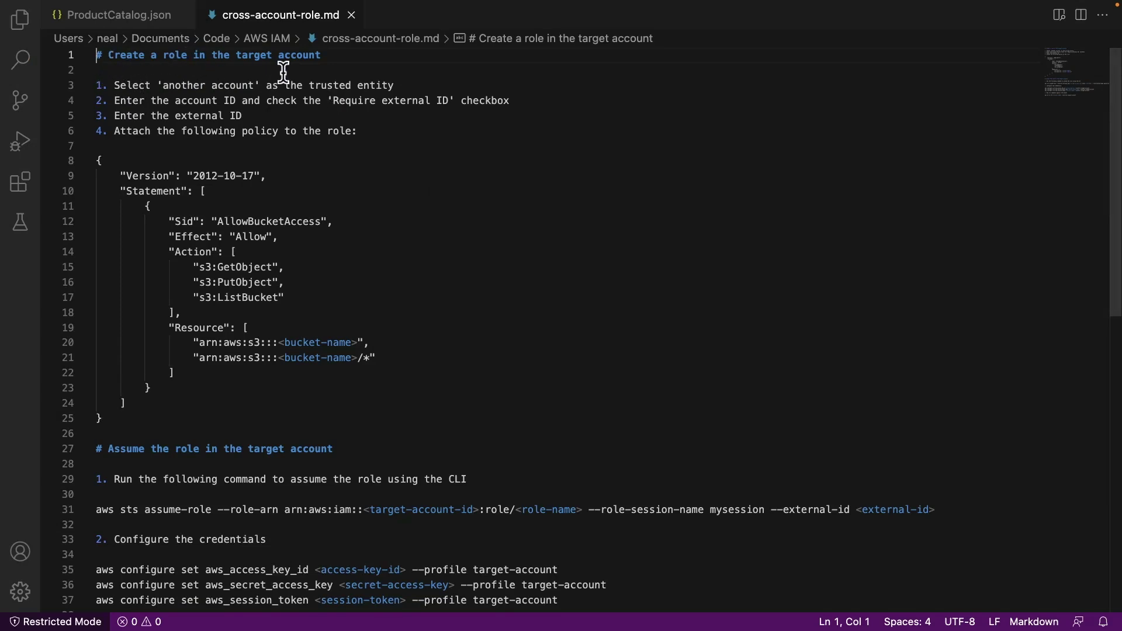
{"action": "left_click_drag", "start_coordinate": [323, 56], "coordinate": [234, 55]}
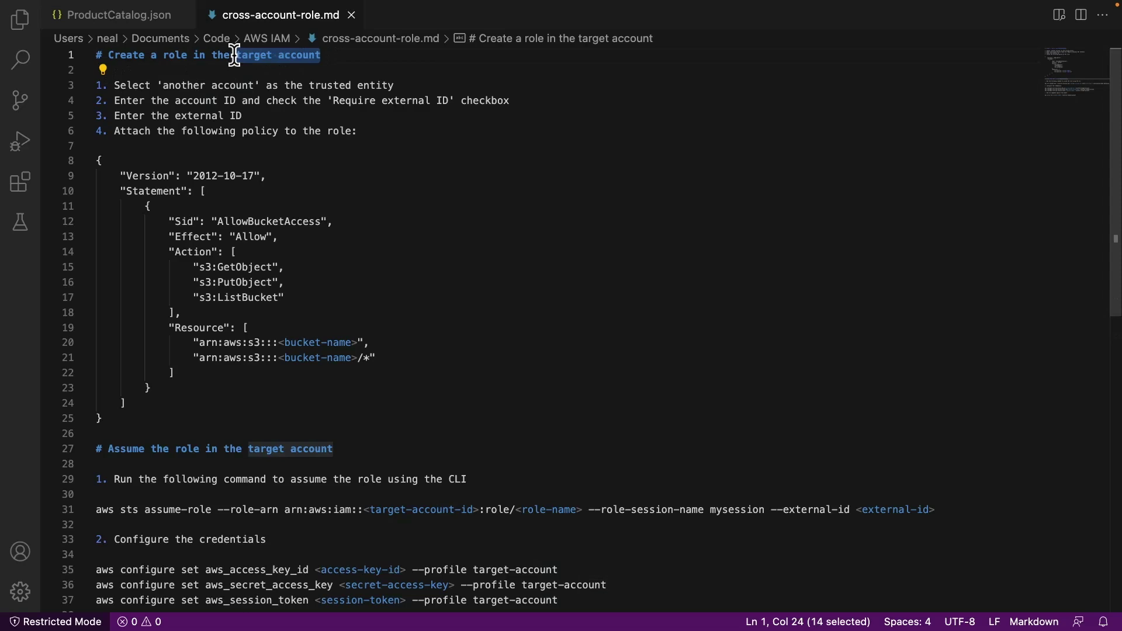
{"action": "left_click", "coordinate": [241, 100]}
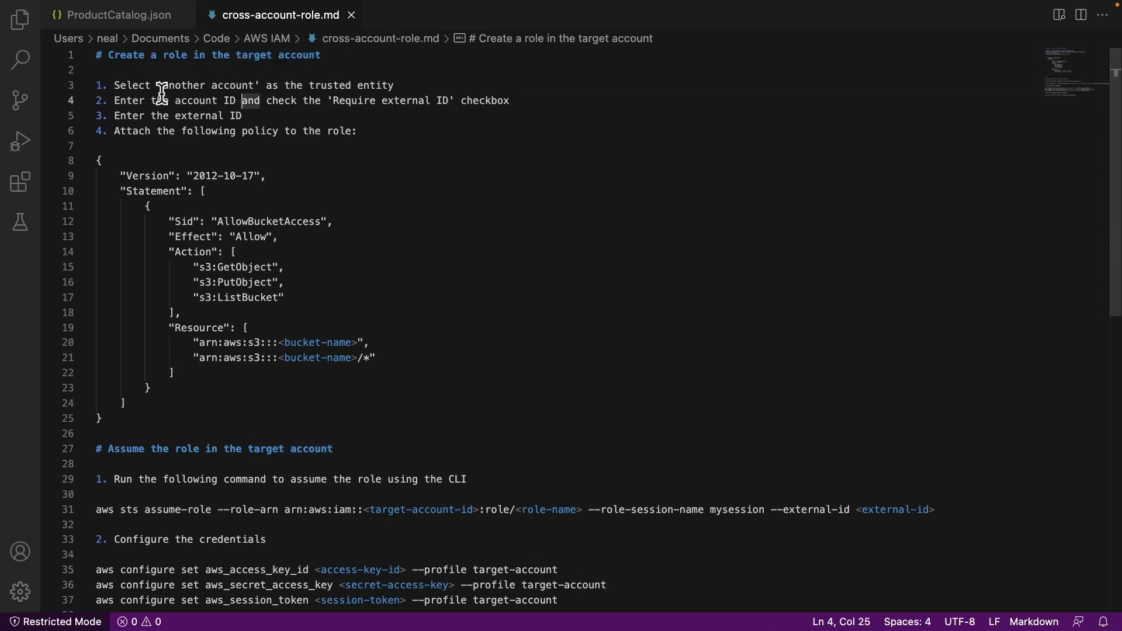
{"action": "left_click_drag", "start_coordinate": [163, 86], "coordinate": [257, 85]}
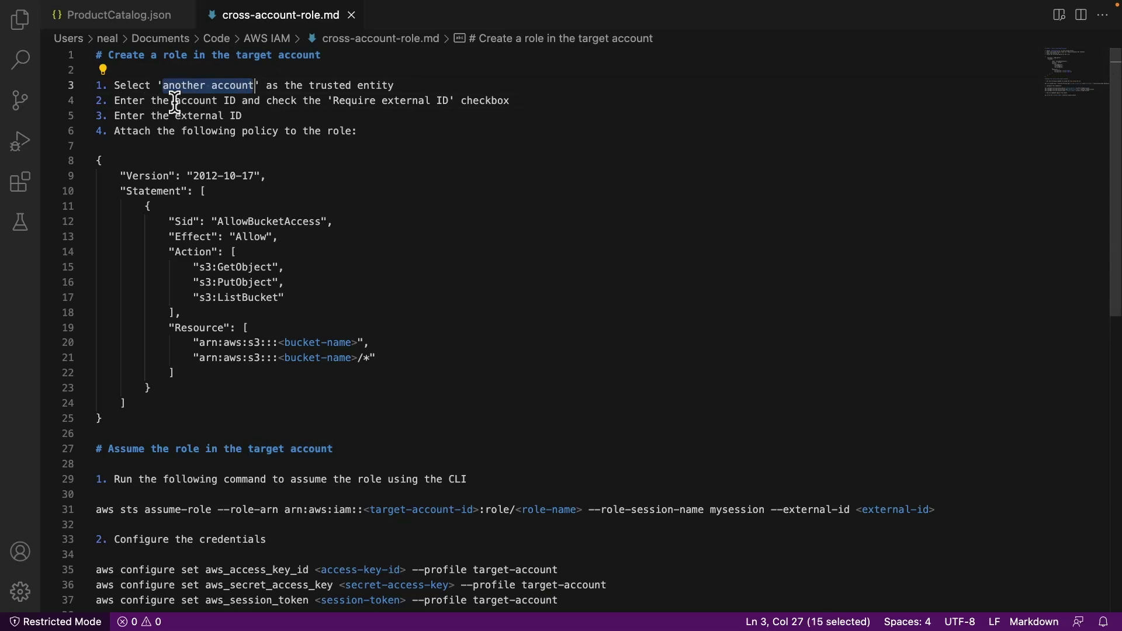
{"action": "left_click_drag", "start_coordinate": [175, 100], "coordinate": [240, 101]}
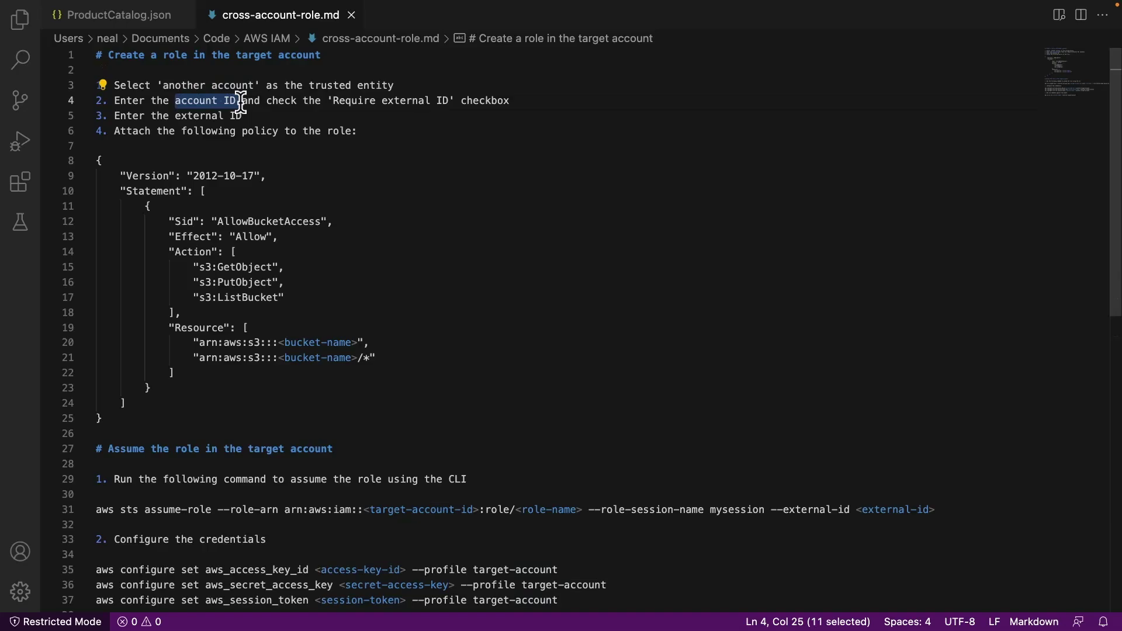
{"action": "key", "text": "super+Tab"}
Open AWS Organizations in a new tab and select the DCT-PRODUCTION account ID
{"action": "left_click", "coordinate": [235, 58]}
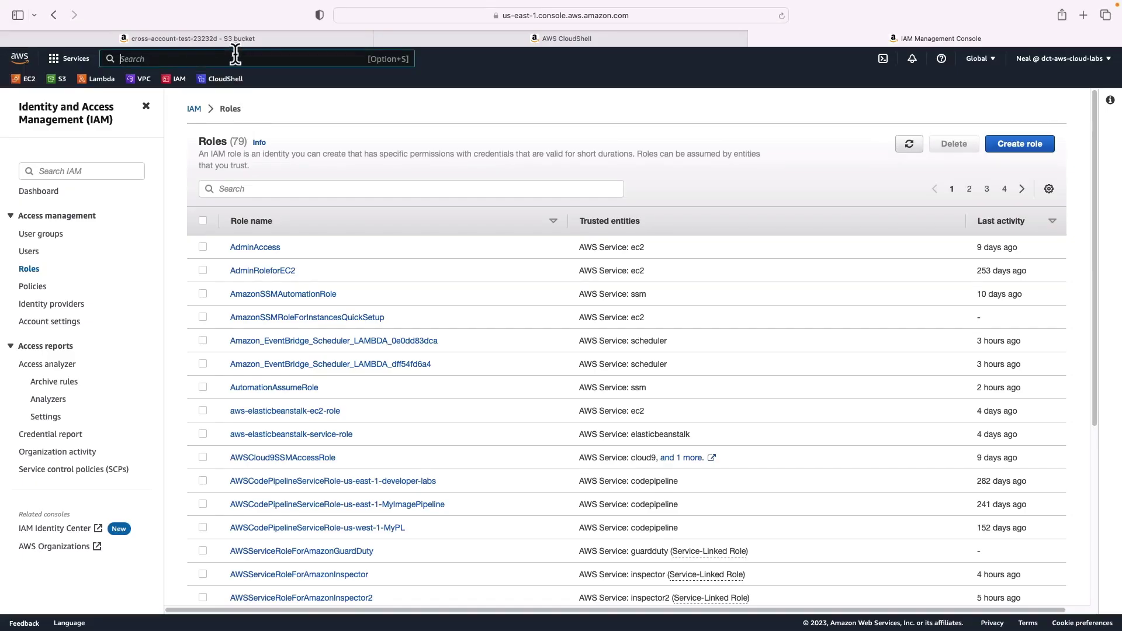
{"action": "type", "text": "org"}
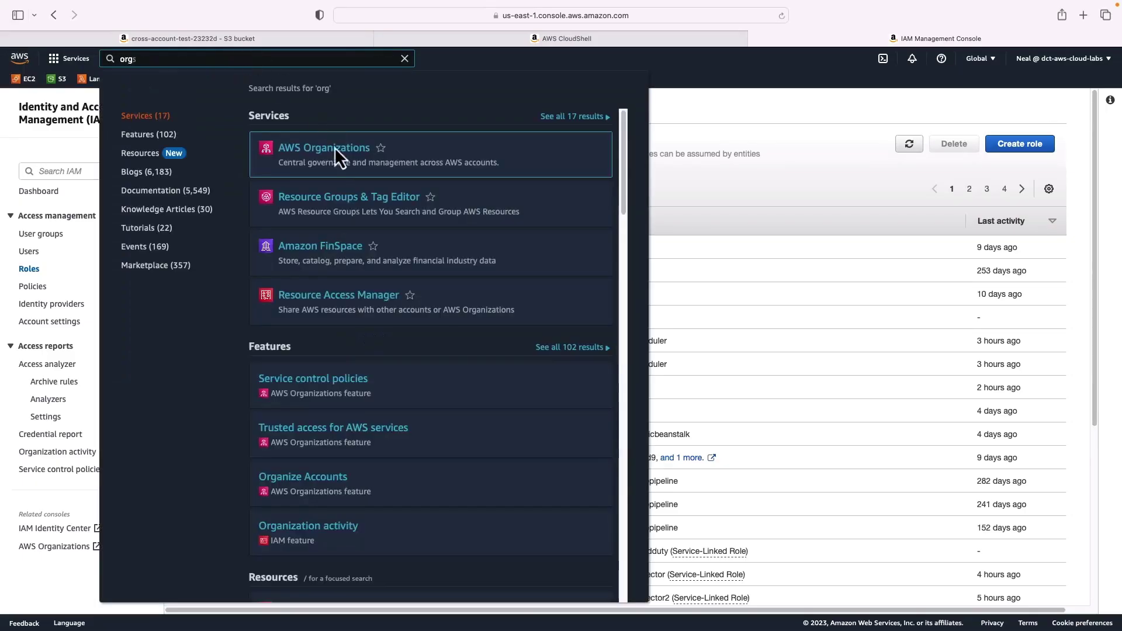
{"action": "left_click", "coordinate": [325, 153], "text": "super"}
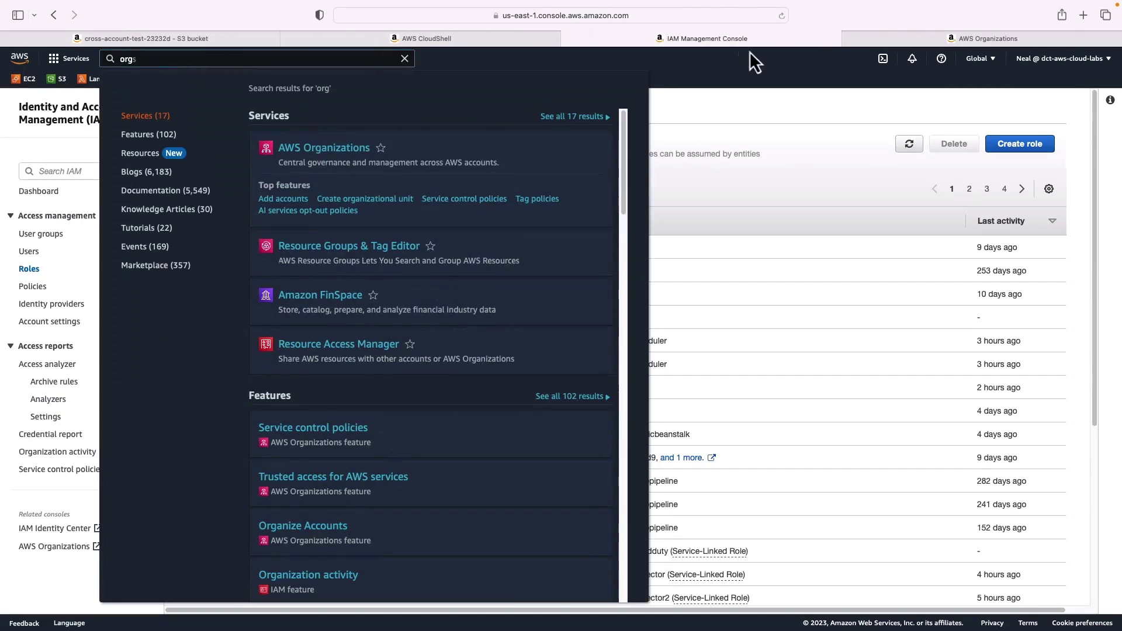
{"action": "left_click", "coordinate": [966, 41]}
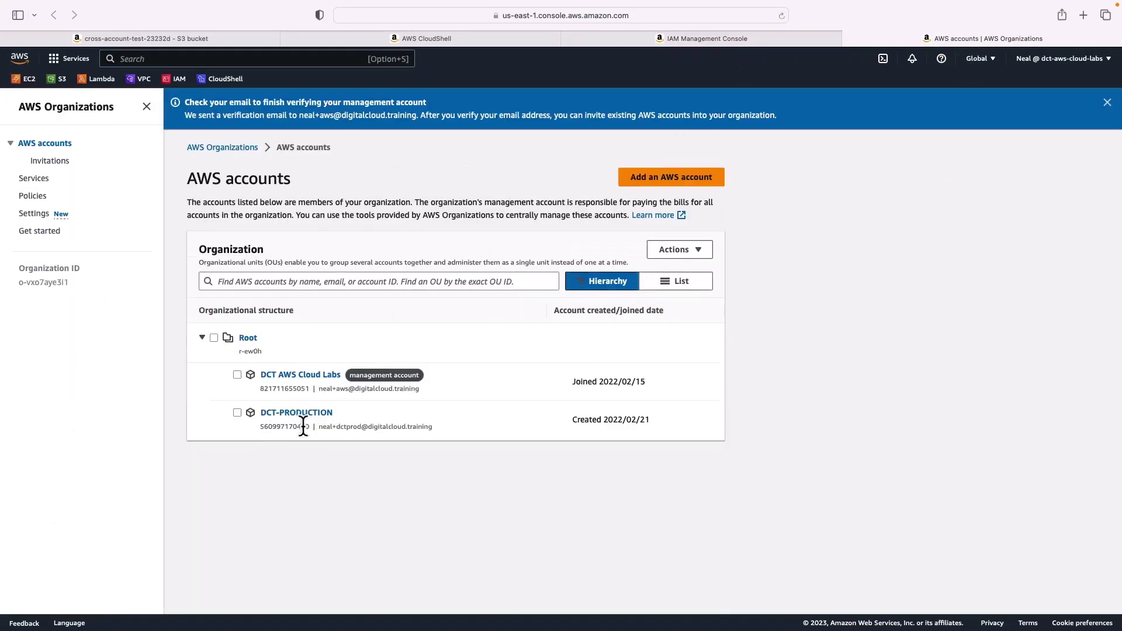
{"action": "double_click", "coordinate": [294, 429]}
Start a new IAM role trusting another AWS account, using the copied production account ID
{"action": "left_click", "coordinate": [588, 36]}
{"action": "left_click", "coordinate": [1011, 153]}
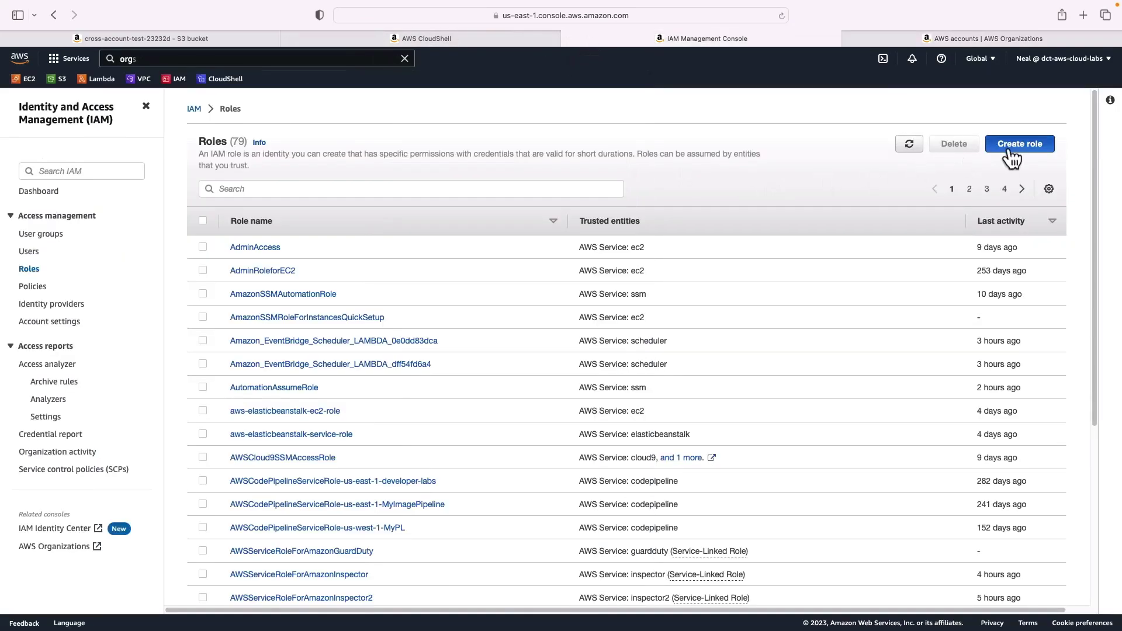
{"action": "left_click", "coordinate": [444, 204]}
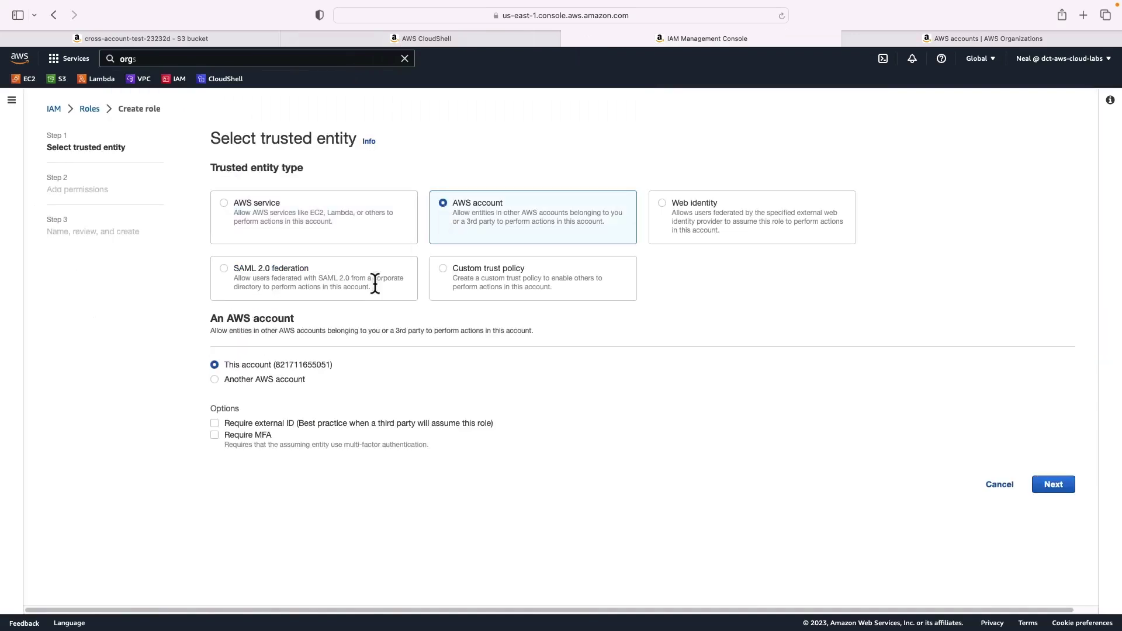
{"action": "left_click", "coordinate": [215, 379]}
{"action": "left_click", "coordinate": [228, 418]}
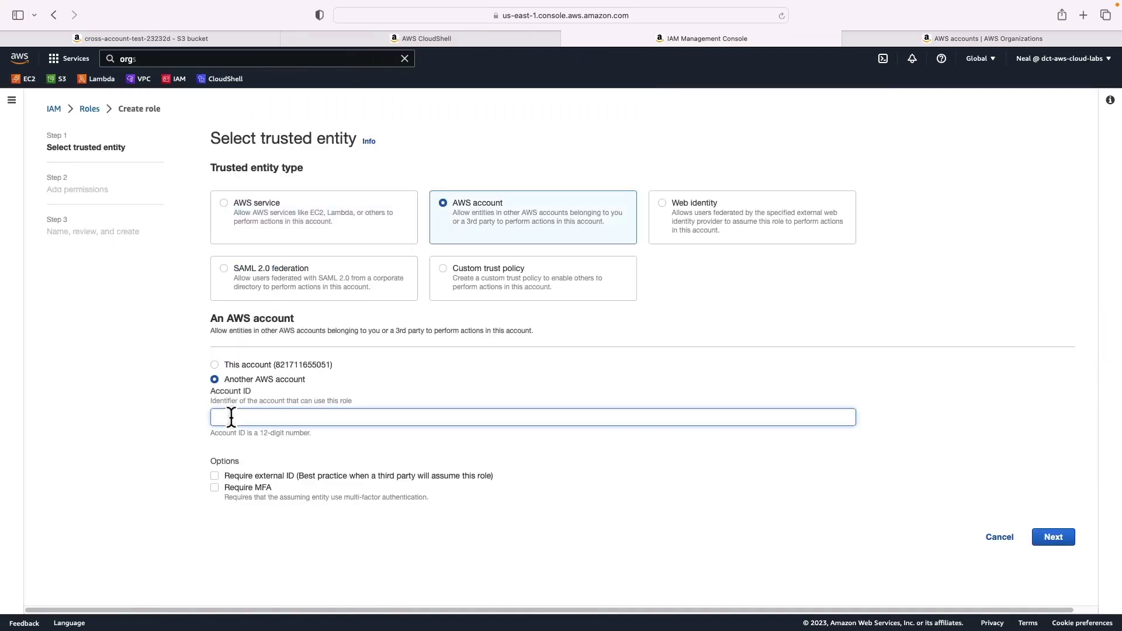
{"action": "key", "text": "super+v"}
{"action": "left_click", "coordinate": [216, 475]}
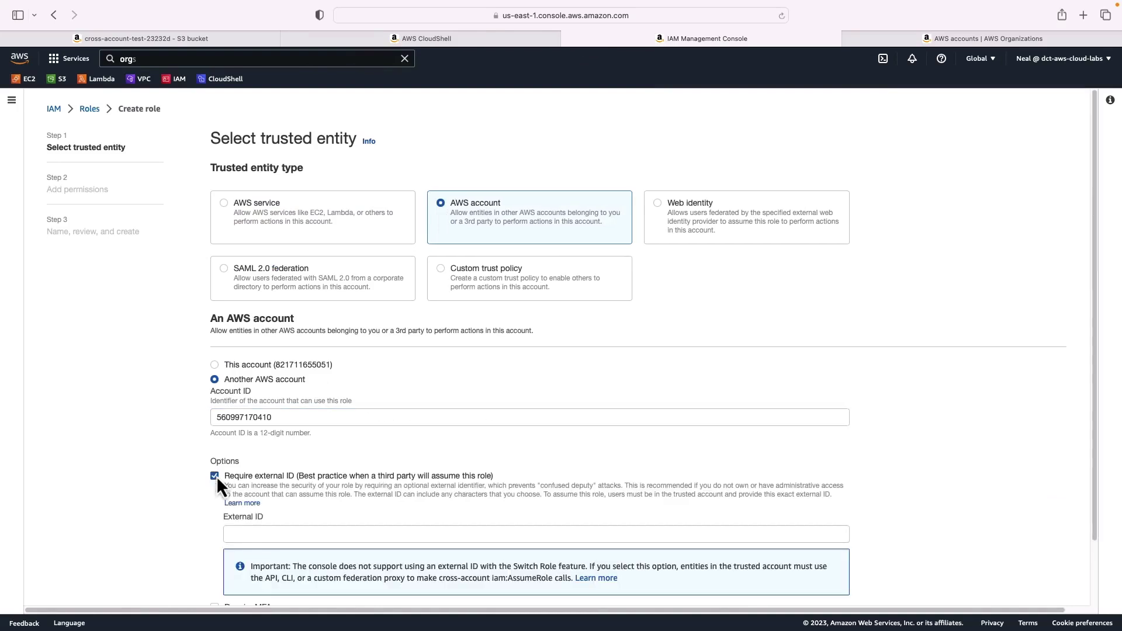
{"action": "scroll", "coordinate": [216, 500], "scroll_direction": "down", "scroll_amount": 2}
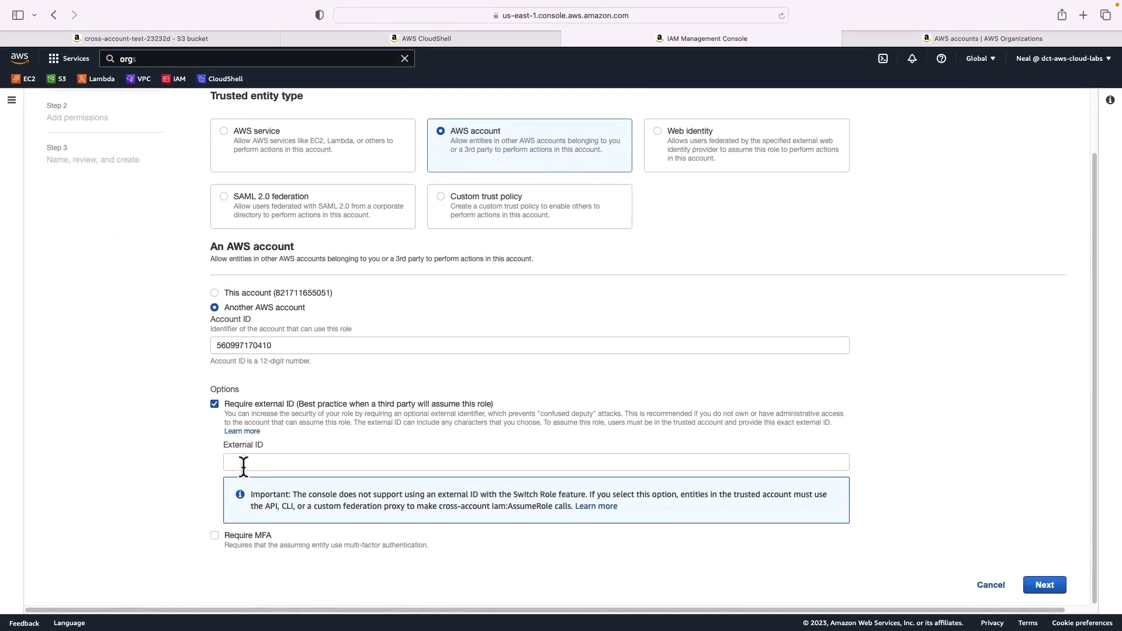
{"action": "left_click", "coordinate": [242, 463]}
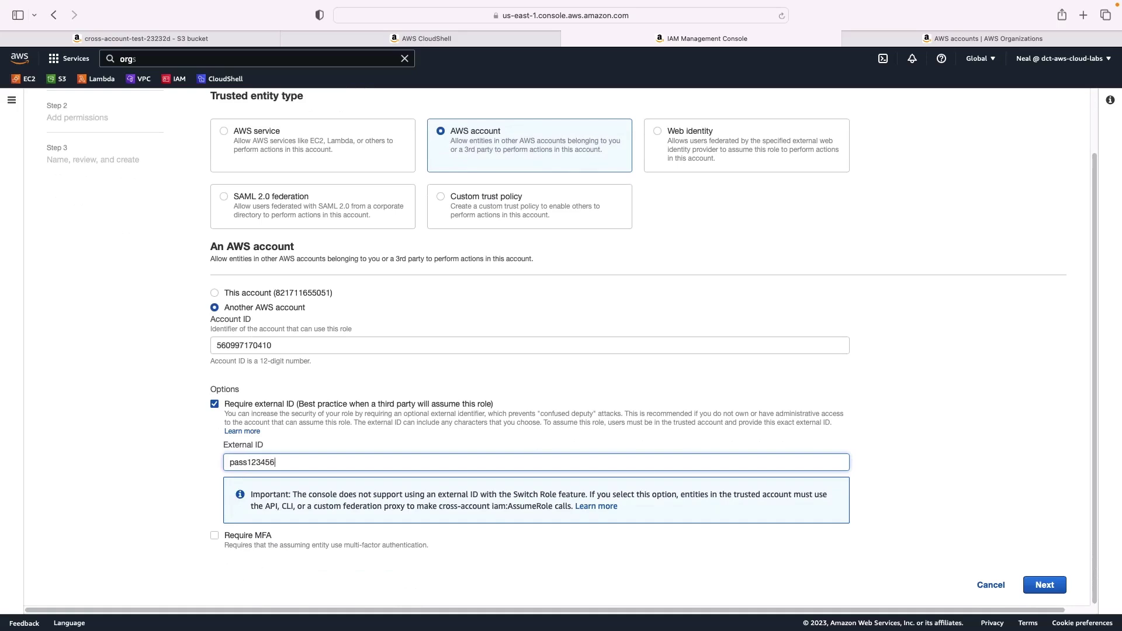
{"action": "type", "text": "pass123456"}
{"action": "left_click", "coordinate": [1046, 585]}
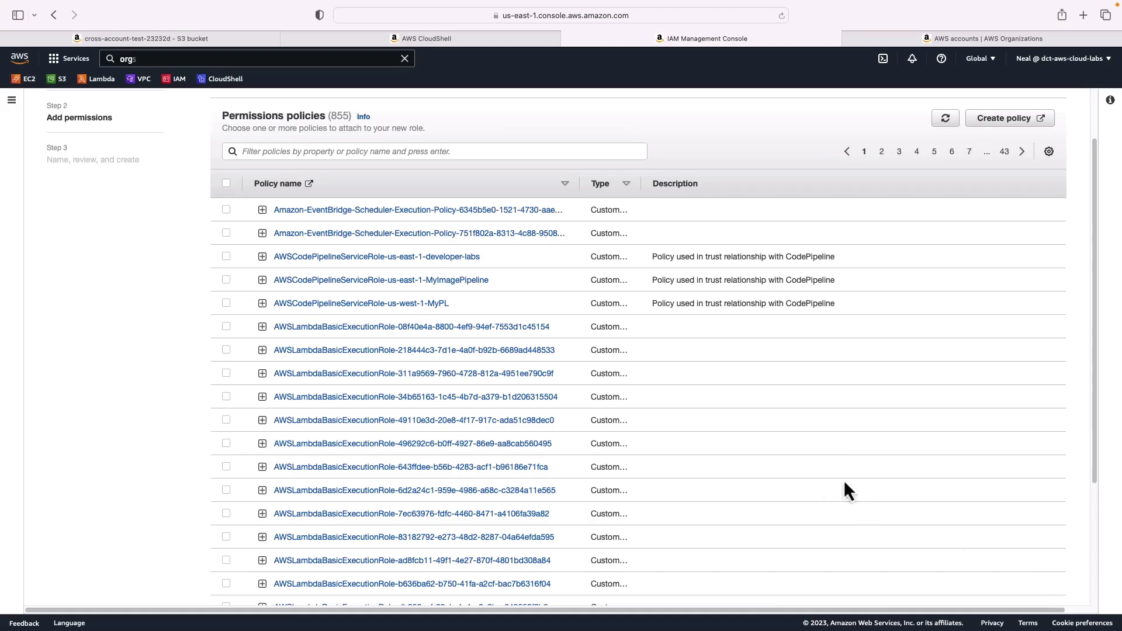
{"action": "scroll", "coordinate": [848, 490], "scroll_direction": "down", "scroll_amount": 5}
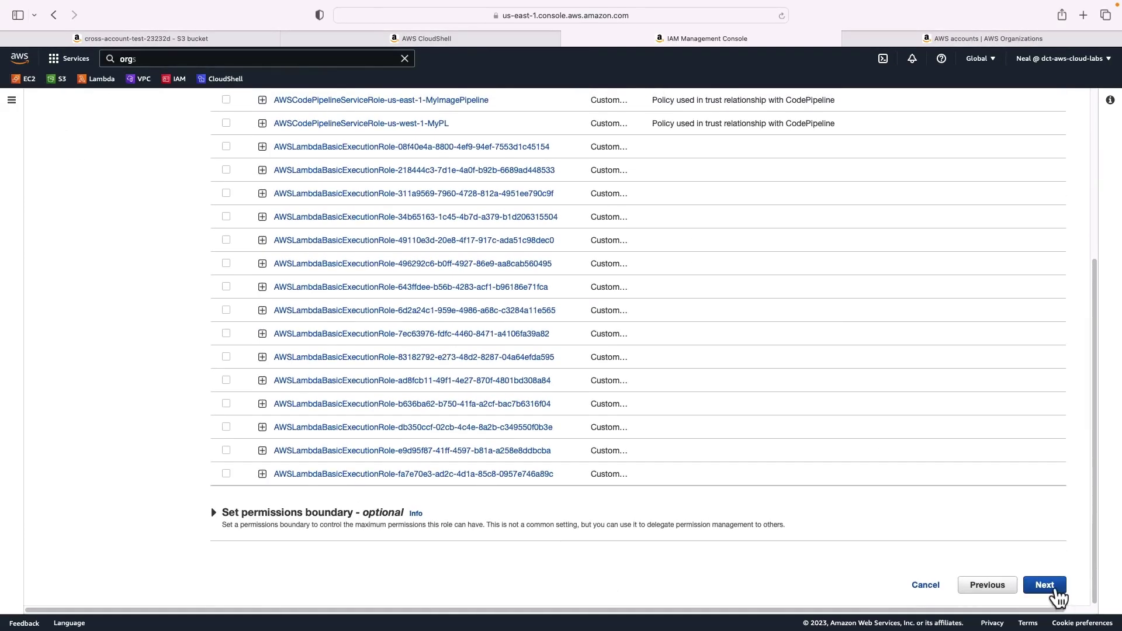
{"action": "left_click", "coordinate": [1046, 586]}
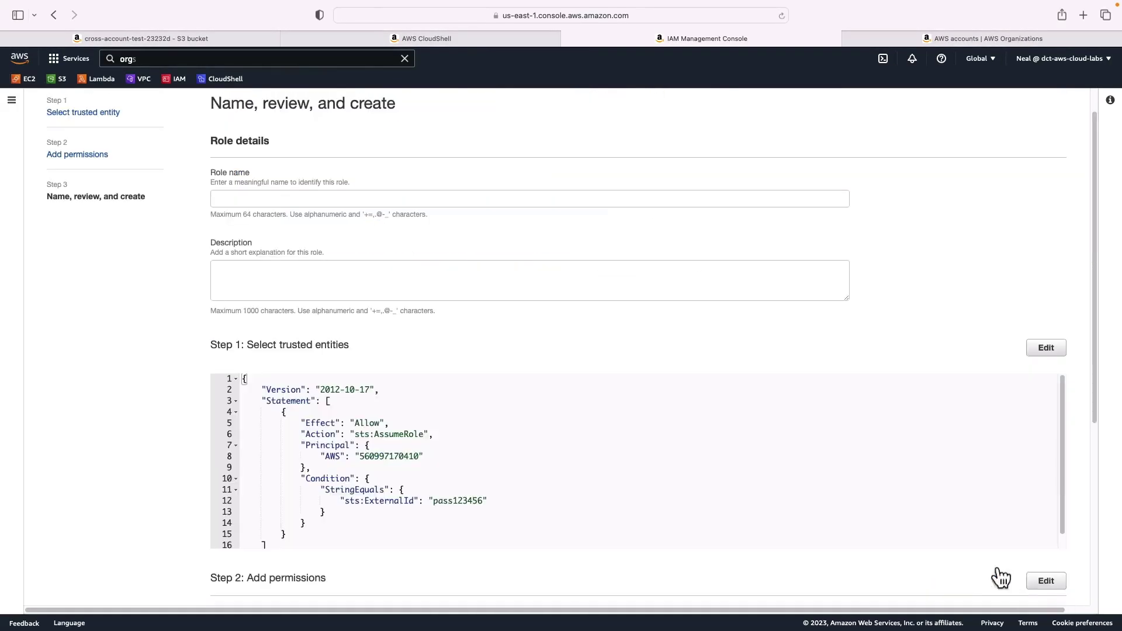
Begin the role name with 'cro' and verify the trust policy's account ID, sts:AssumeRole and external ID
{"action": "left_click", "coordinate": [284, 199]}
{"action": "type", "text": "cross-"}
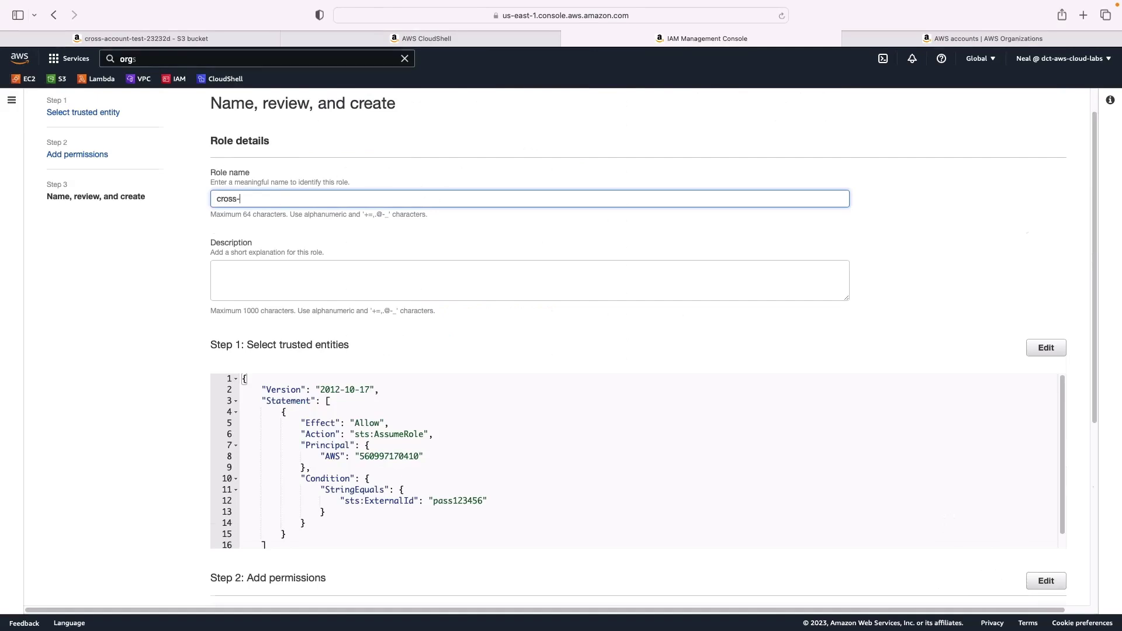
{"action": "scroll", "coordinate": [405, 304], "scroll_direction": "down", "scroll_amount": 3}
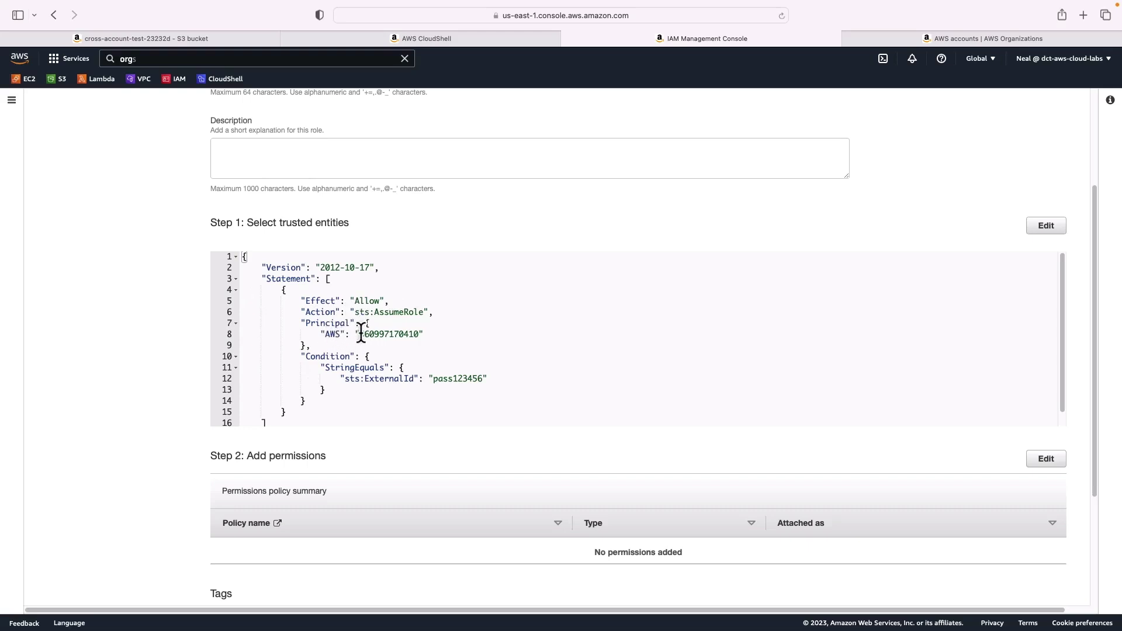
{"action": "left_click_drag", "start_coordinate": [419, 334], "coordinate": [359, 338]}
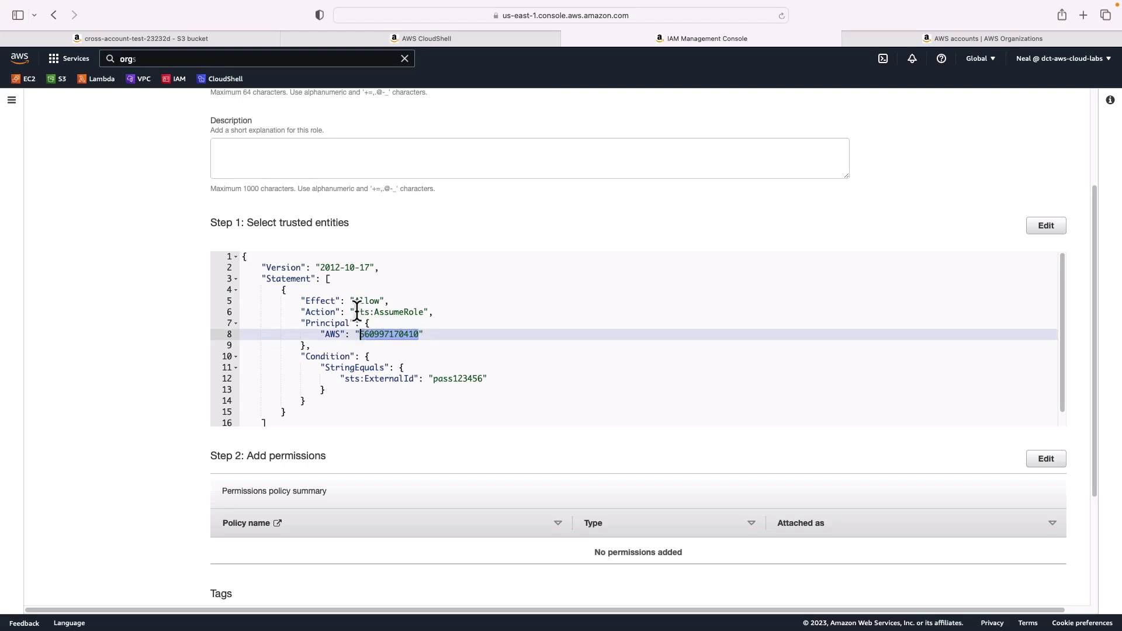
{"action": "left_click_drag", "start_coordinate": [355, 312], "coordinate": [426, 312]}
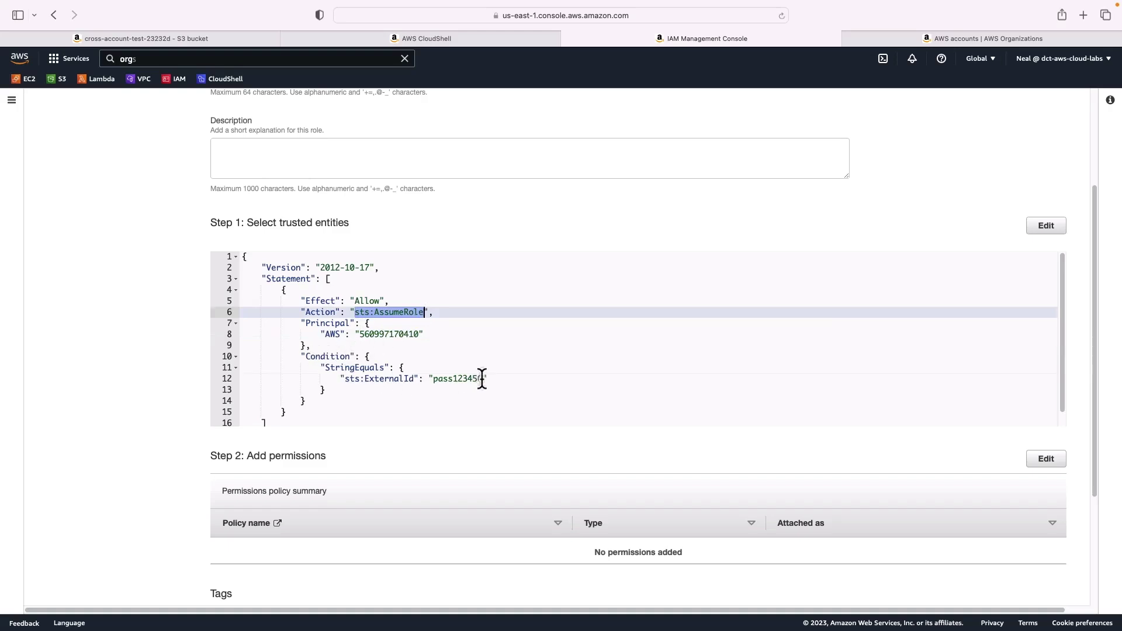
{"action": "left_click_drag", "start_coordinate": [482, 378], "coordinate": [433, 380]}
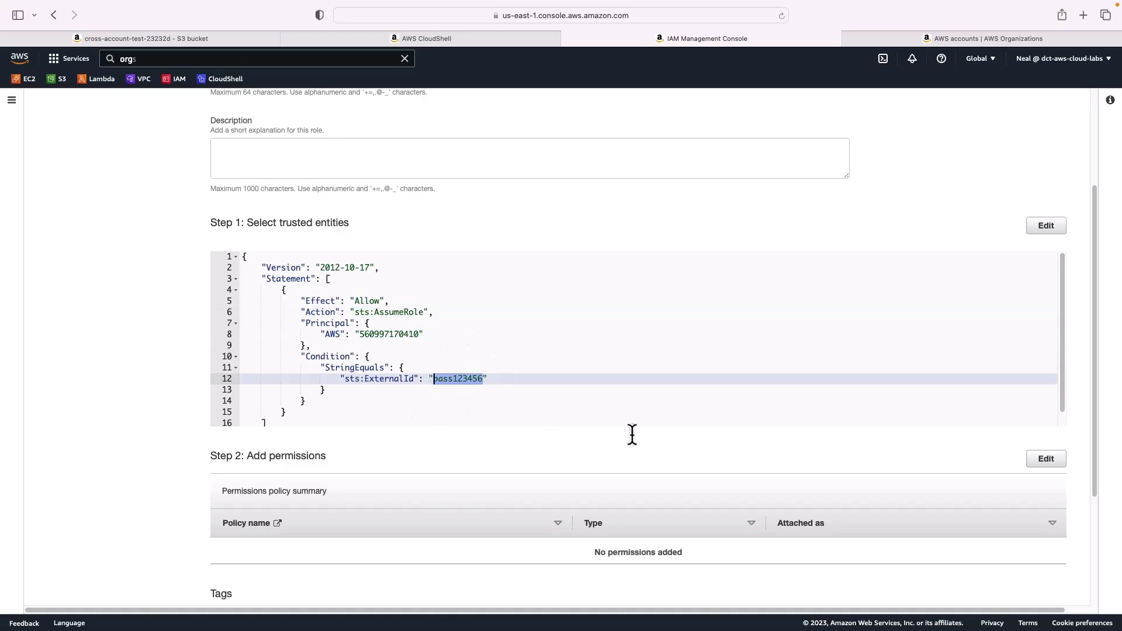
{"action": "scroll", "coordinate": [632, 433], "scroll_direction": "down", "scroll_amount": 5}
Create the cross-account-test role and open its details page
{"action": "left_click", "coordinate": [1029, 589]}
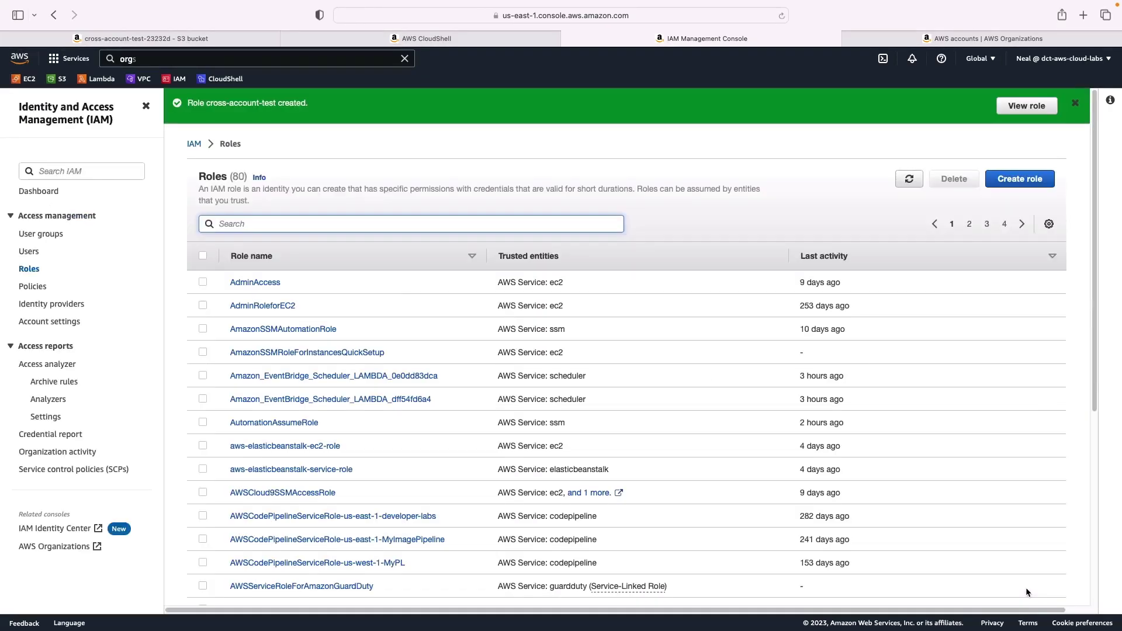
{"action": "type", "text": "cross"}
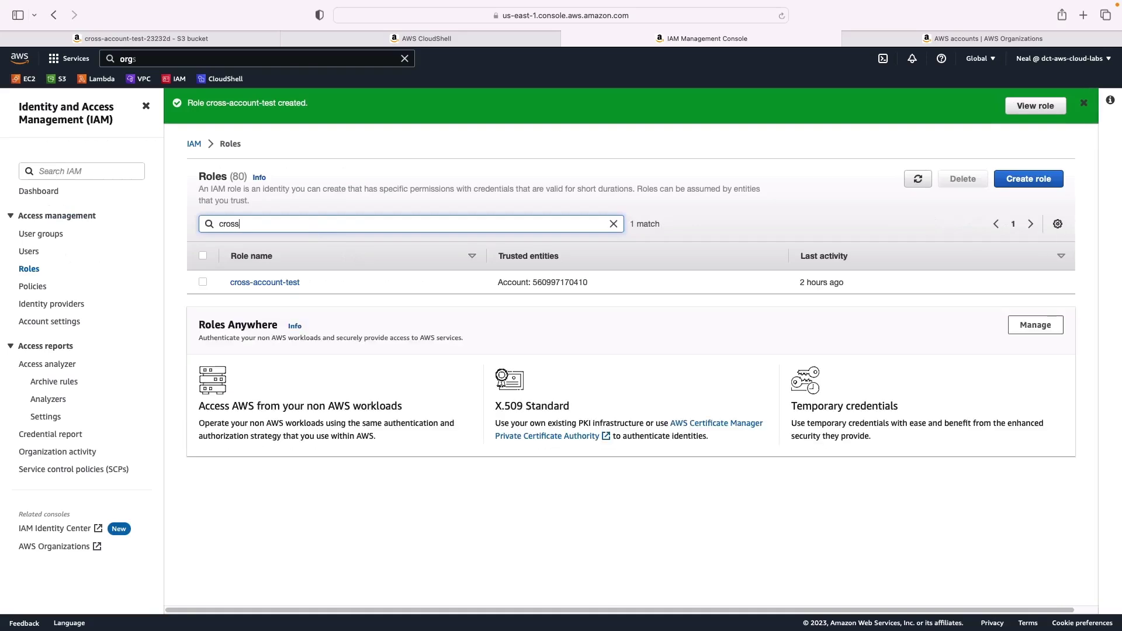
{"action": "left_click", "coordinate": [266, 283]}
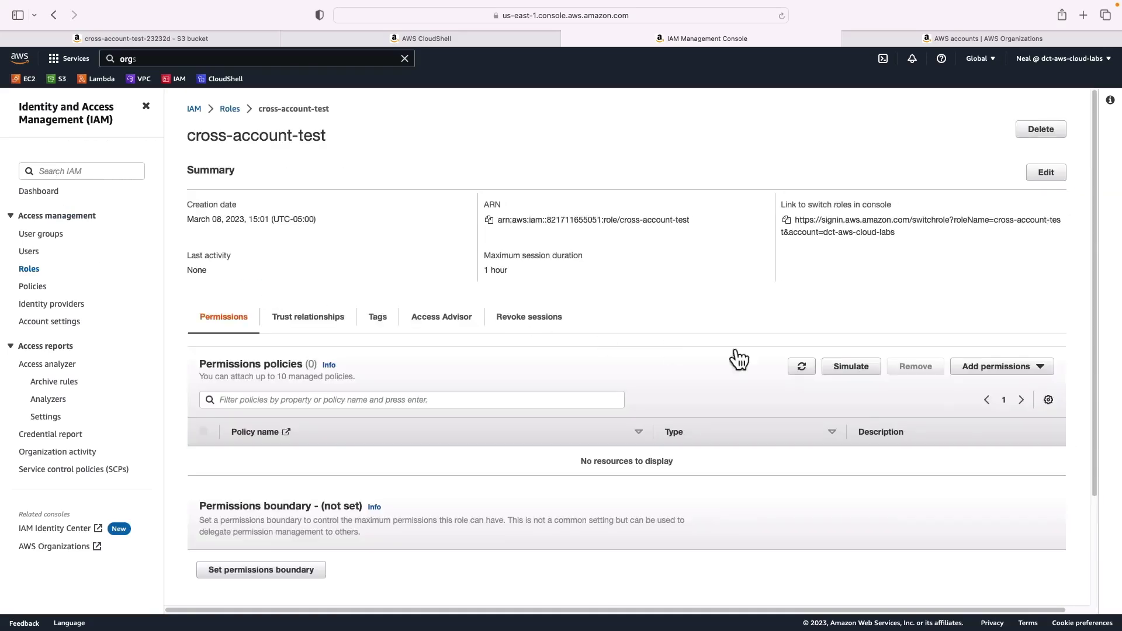
Start an inline policy in the JSON editor and clear out the default policy text
{"action": "left_click", "coordinate": [971, 367]}
{"action": "left_click", "coordinate": [970, 404]}
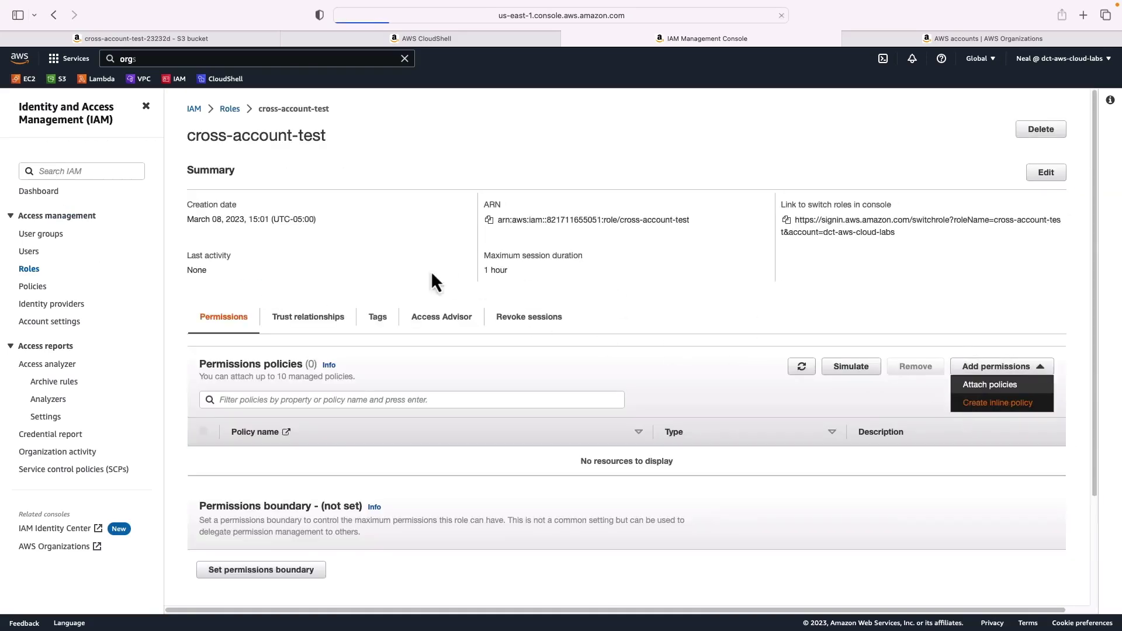
{"action": "left_click", "coordinate": [291, 177]}
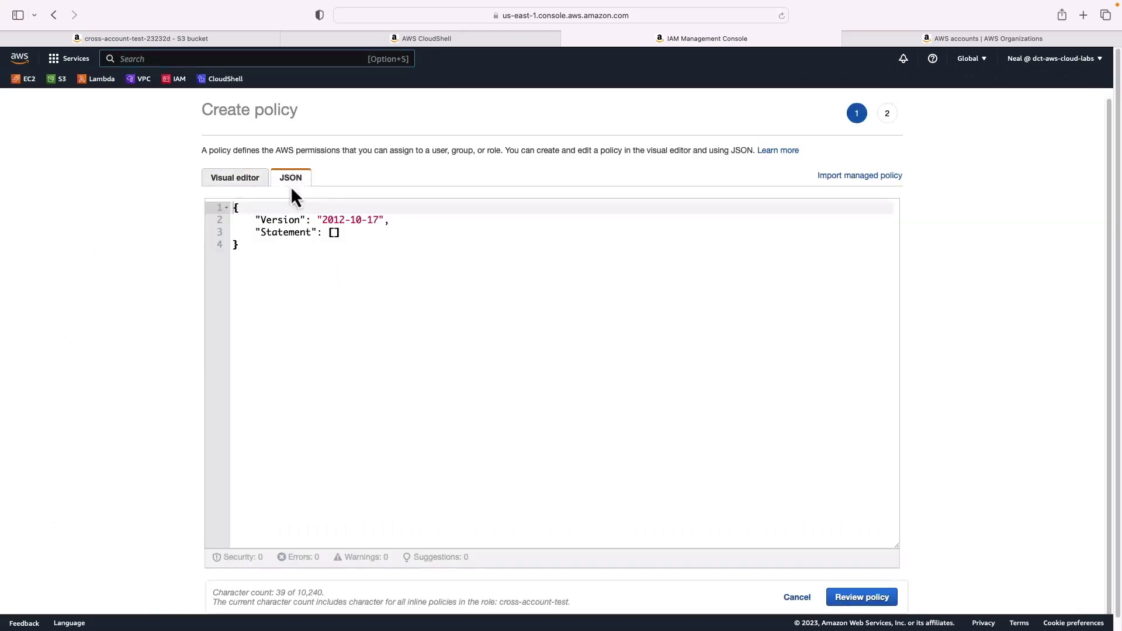
{"action": "left_click", "coordinate": [298, 282]}
{"action": "key", "text": "super+a"}
{"action": "key", "text": "BackSpace"}
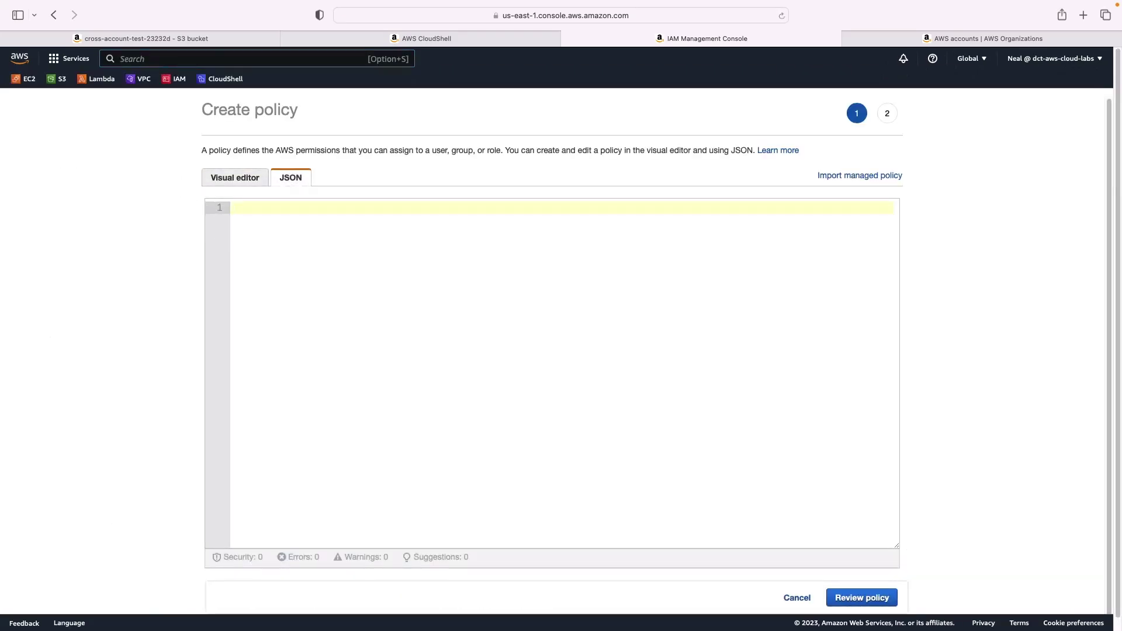
{"action": "key", "text": "super+Tab"}
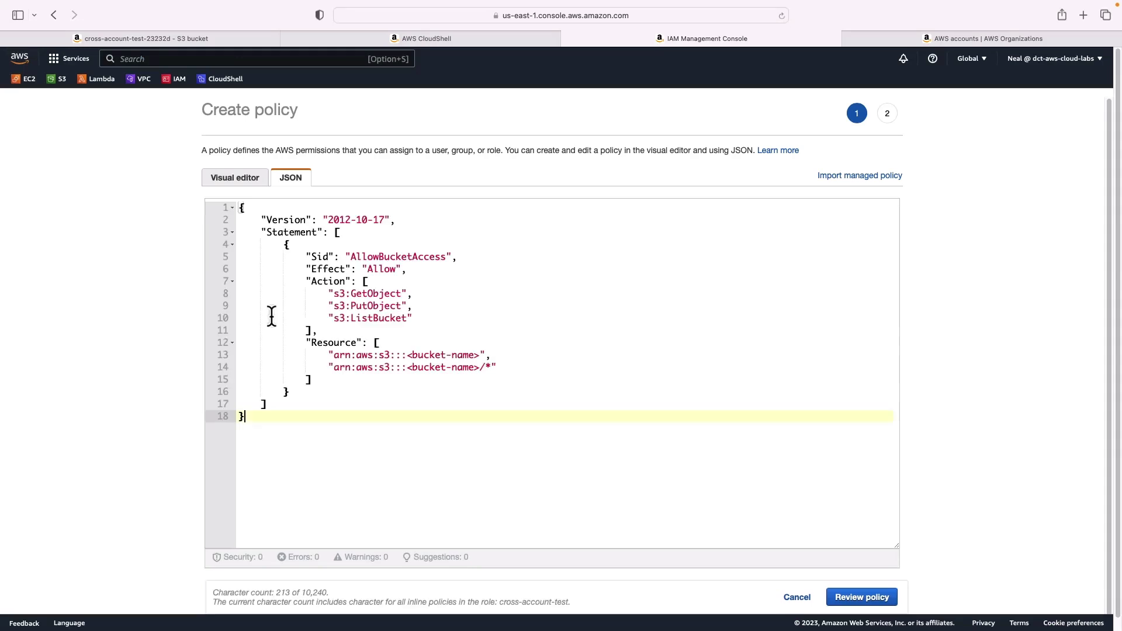
Replace both <bucket-name> resources with the cross-account-test-23232d bucket ARN and check the GetObject/PutObject actions
{"action": "left_click", "coordinate": [149, 39]}
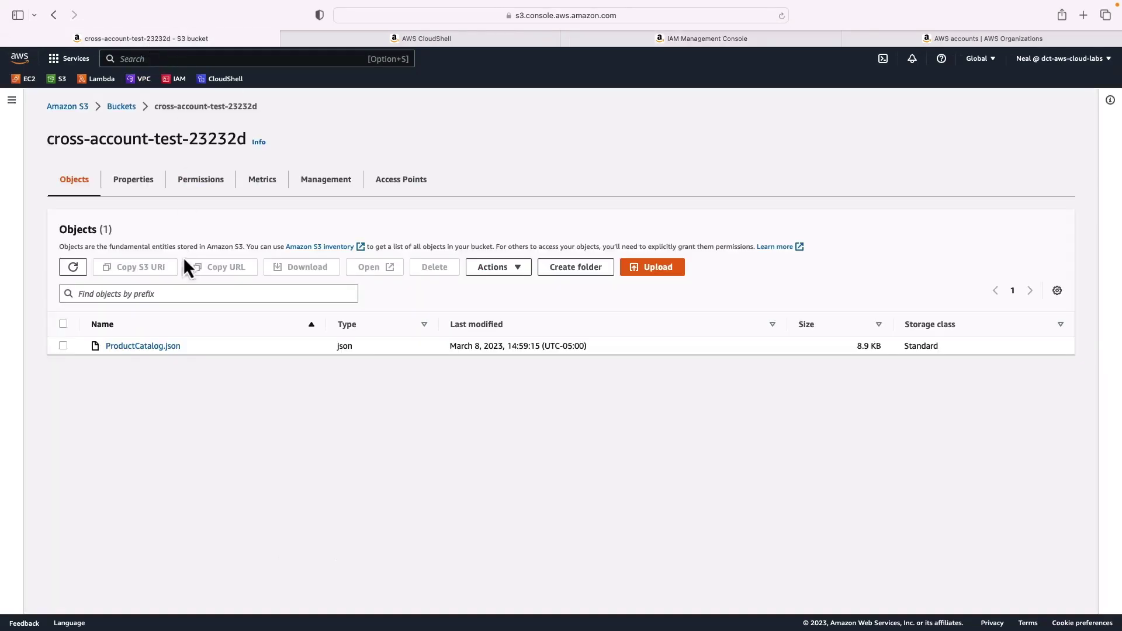
{"action": "left_click", "coordinate": [132, 180]}
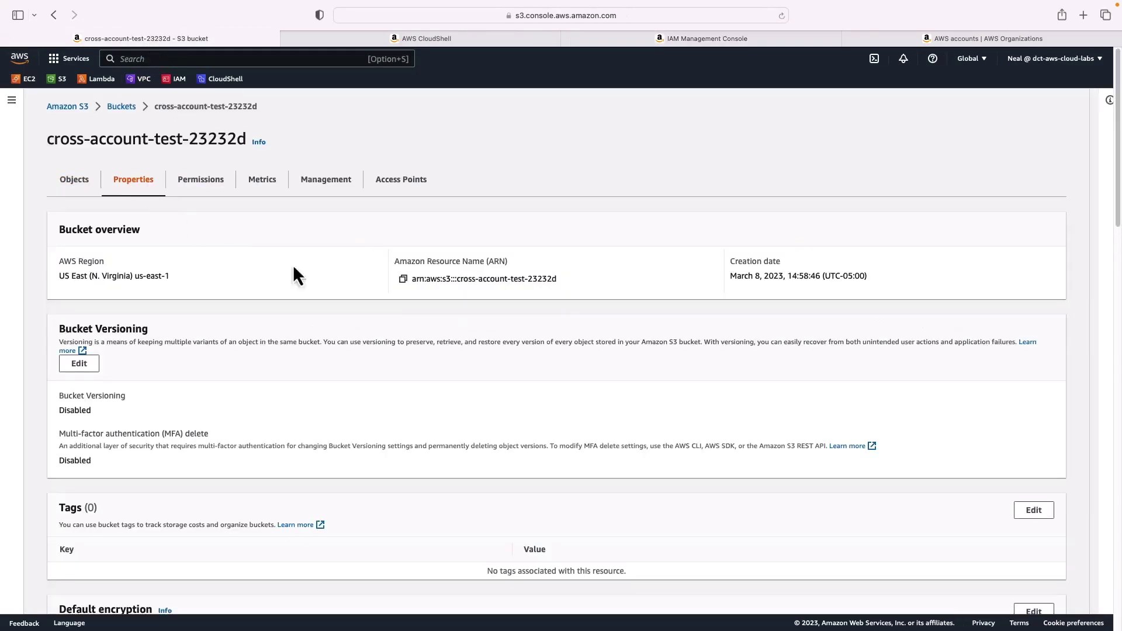
{"action": "left_click", "coordinate": [402, 279]}
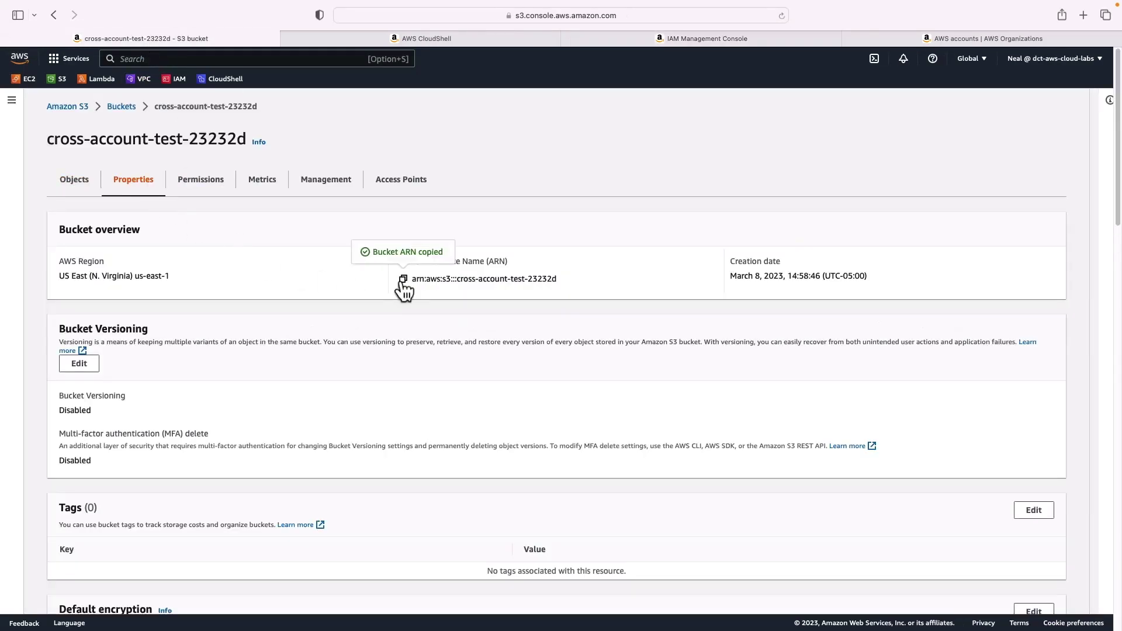
{"action": "left_click", "coordinate": [629, 38]}
{"action": "left_click_drag", "start_coordinate": [333, 355], "coordinate": [482, 356]}
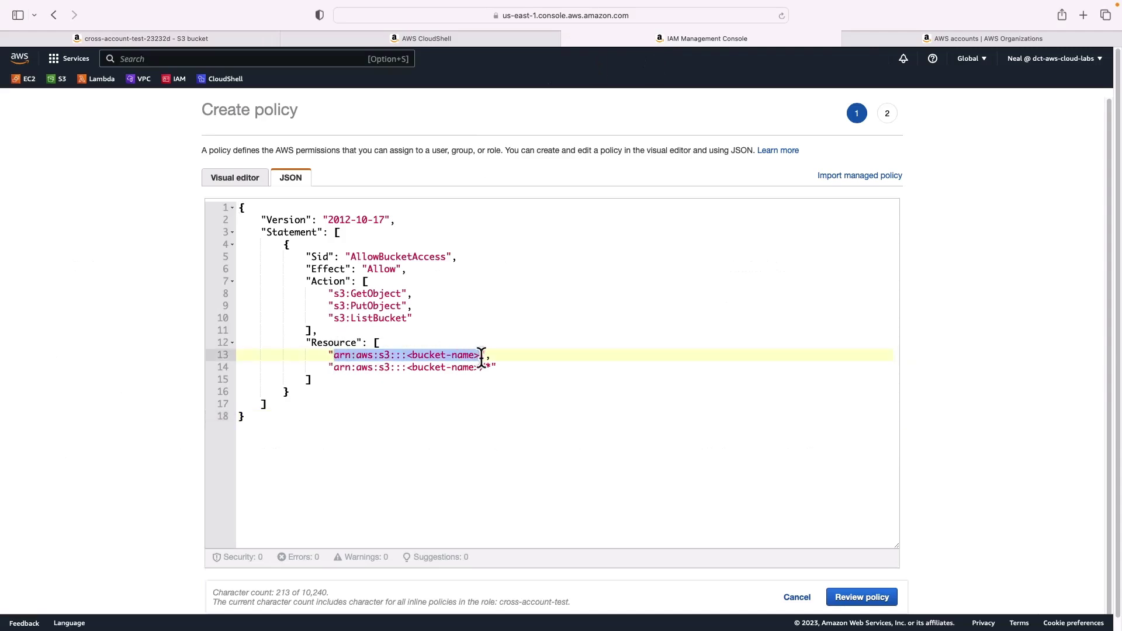
{"action": "key", "text": "super+v"}
{"action": "left_click_drag", "start_coordinate": [334, 367], "coordinate": [480, 368]}
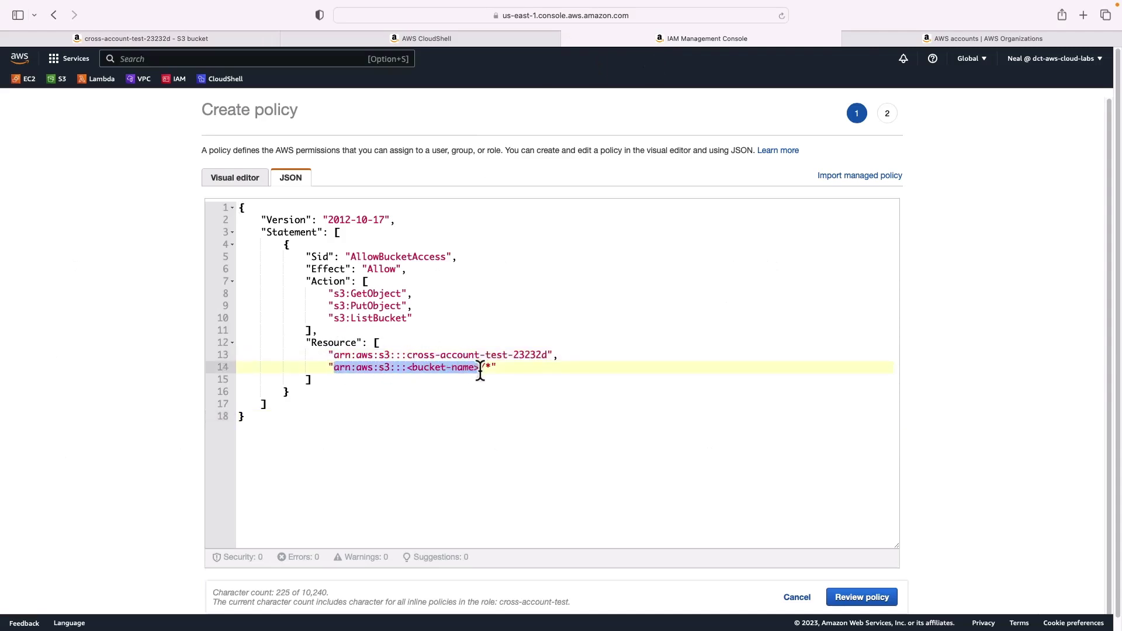
{"action": "key", "text": "super+v"}
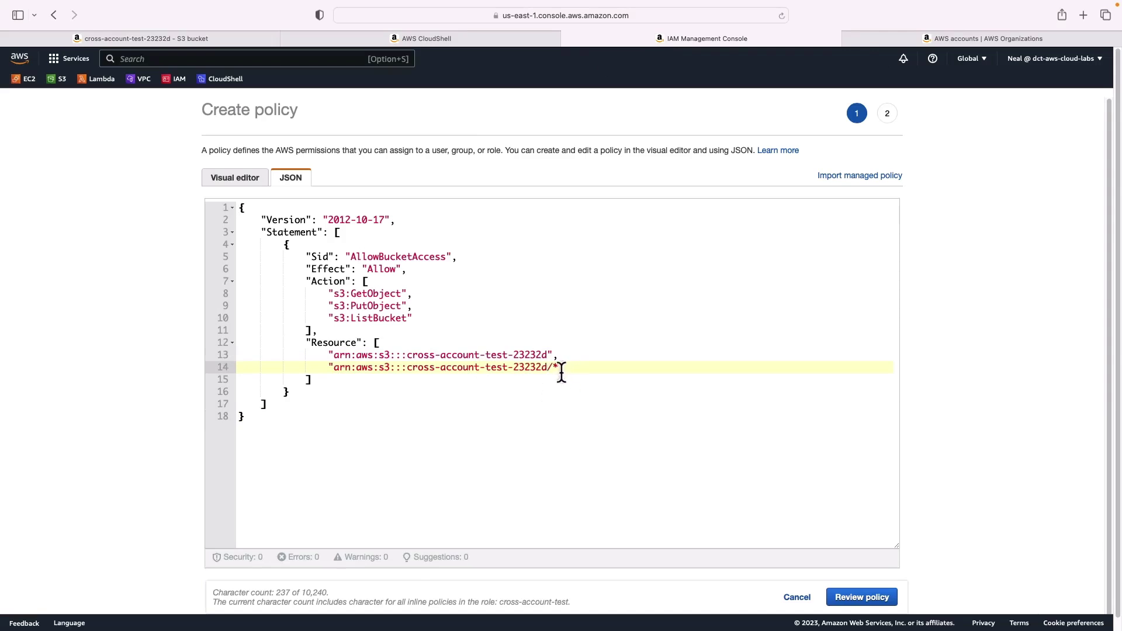
{"action": "scroll", "coordinate": [561, 372], "scroll_direction": "down", "scroll_amount": 1}
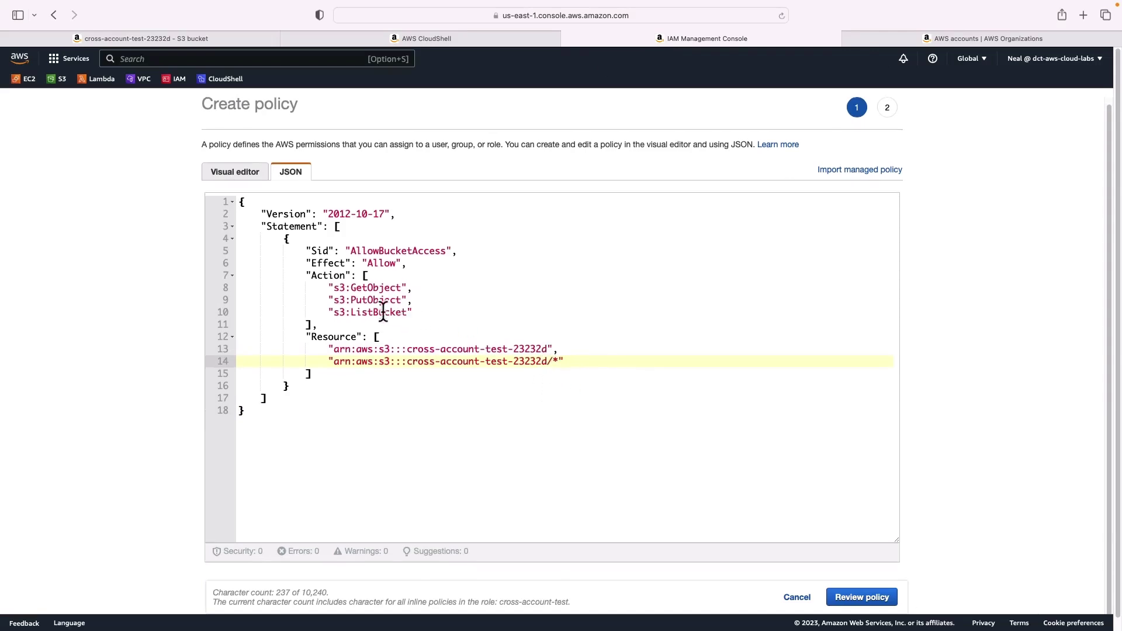
{"action": "left_click_drag", "start_coordinate": [352, 288], "coordinate": [416, 288]}
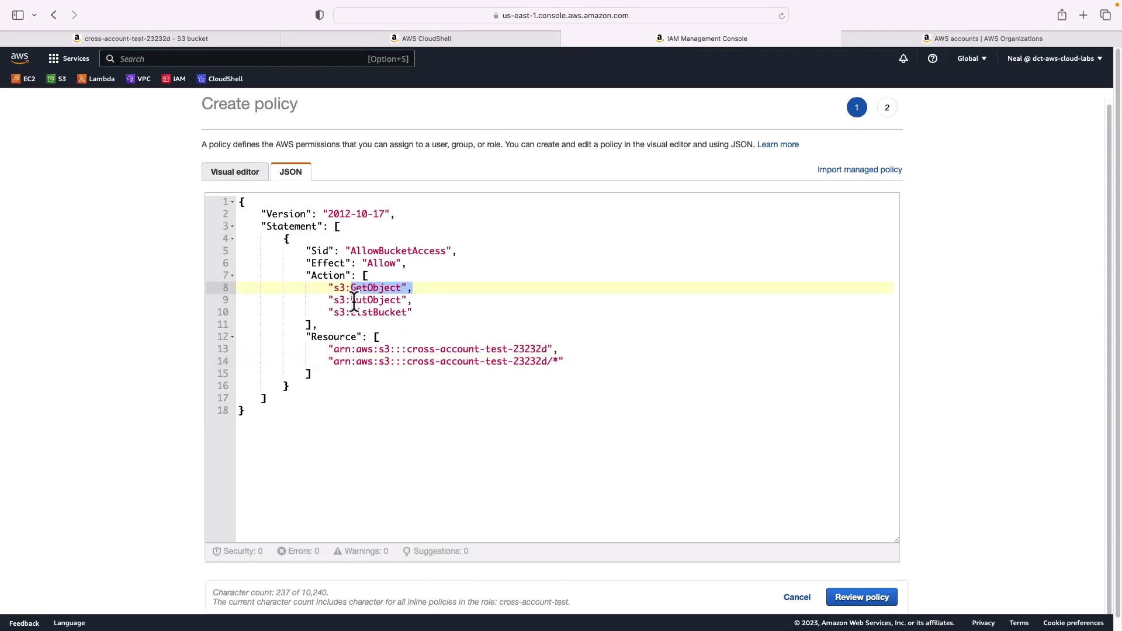
{"action": "left_click_drag", "start_coordinate": [351, 300], "coordinate": [414, 299]}
Name the inline policy cross-account-test and create it on the role
{"action": "left_click", "coordinate": [870, 598]}
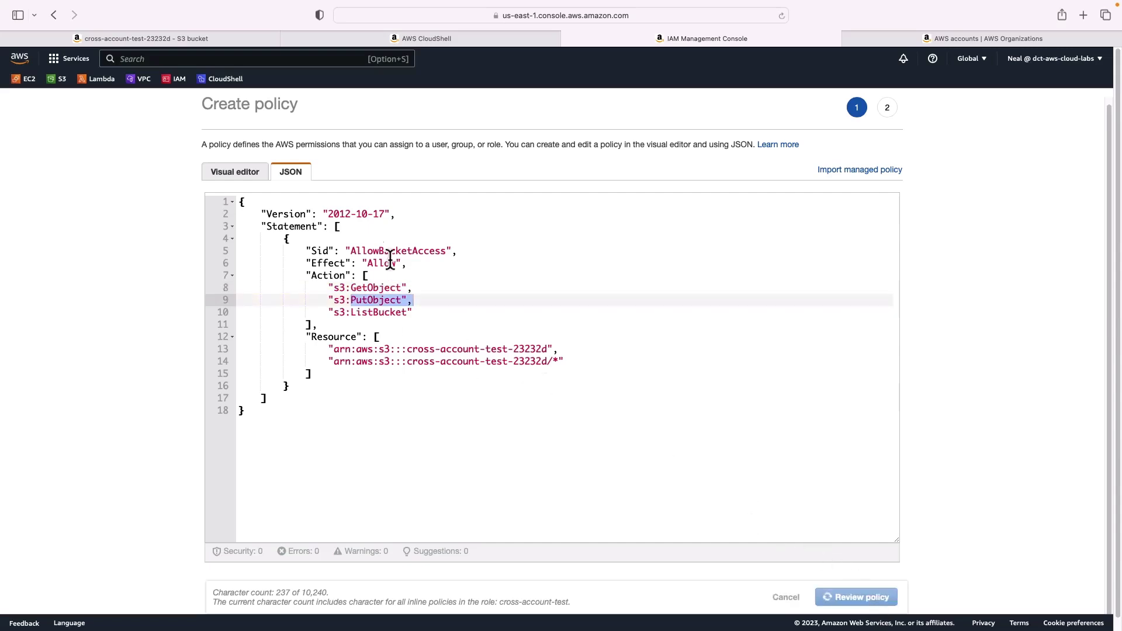
{"action": "left_click", "coordinate": [319, 202]}
{"action": "type", "text": "cr"}
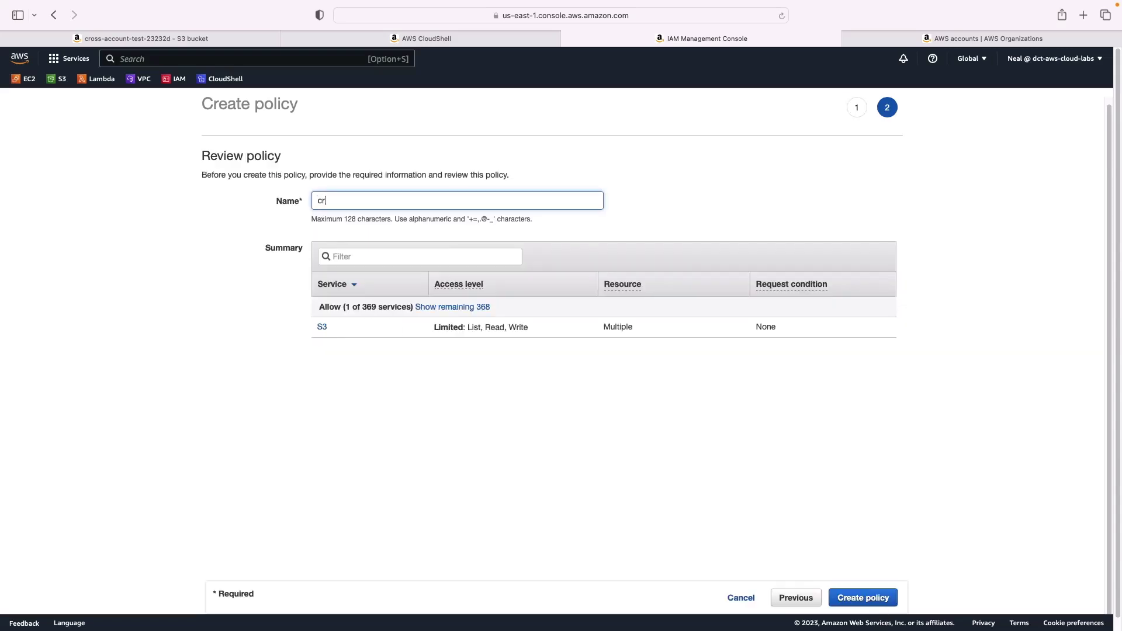
{"action": "type", "text": "oss-account-test"}
{"action": "left_click", "coordinate": [863, 599]}
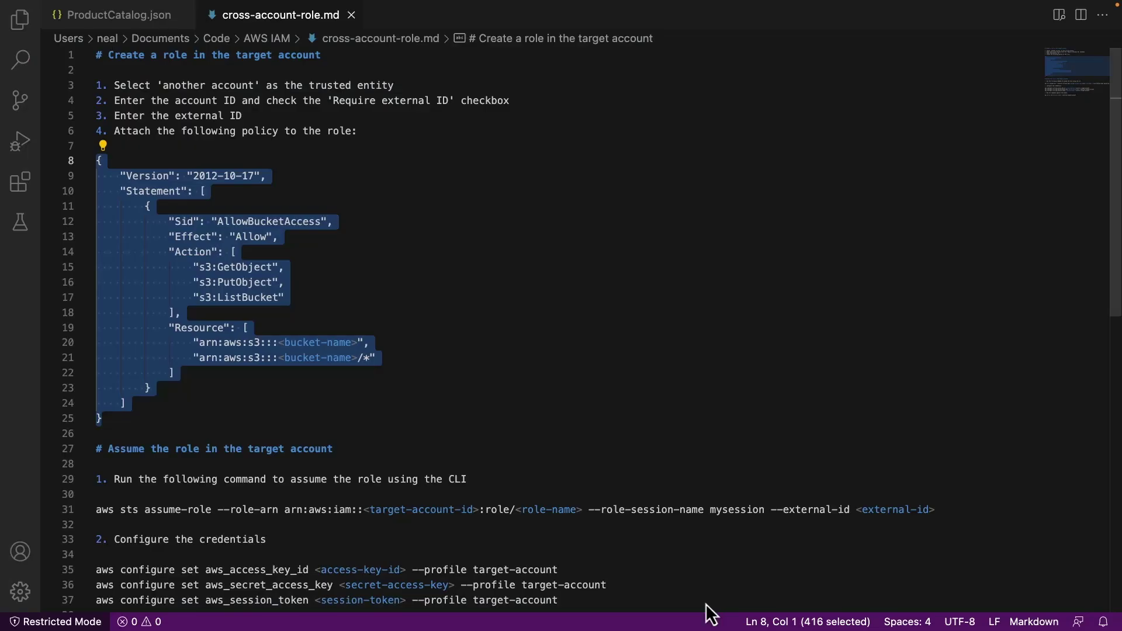
Scroll the notes to the assume-role command and inspect its target account ID placeholder
{"action": "scroll", "coordinate": [498, 389], "scroll_direction": "down", "scroll_amount": 5}
{"action": "scroll", "coordinate": [498, 389], "scroll_direction": "down", "scroll_amount": 1}
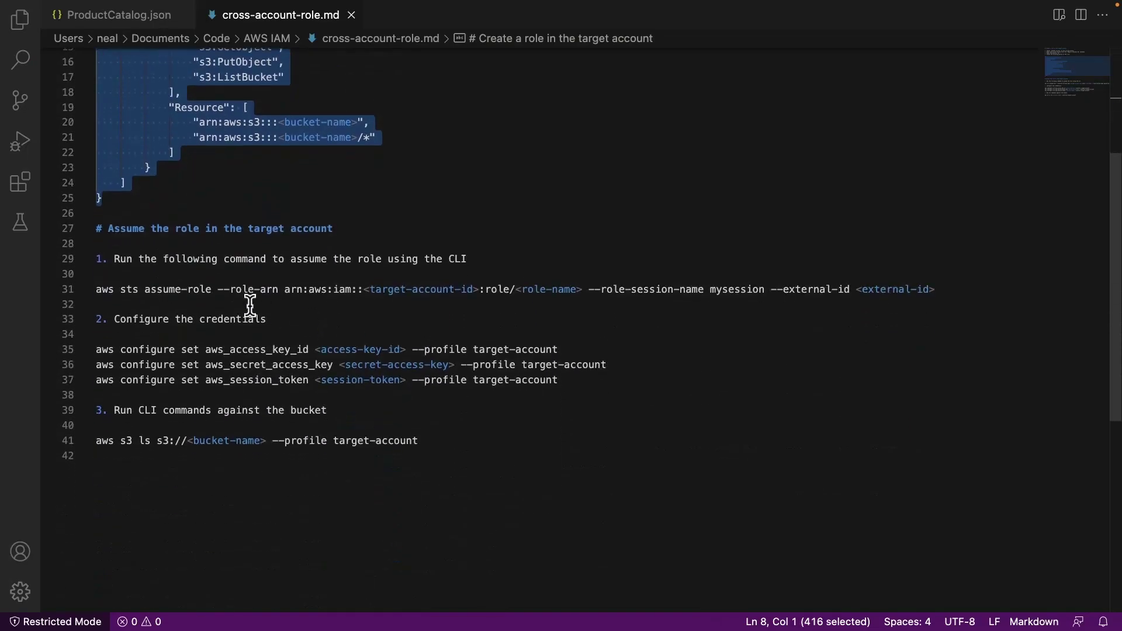
{"action": "scroll", "coordinate": [250, 305], "scroll_direction": "down", "scroll_amount": 2}
{"action": "left_click", "coordinate": [225, 273]}
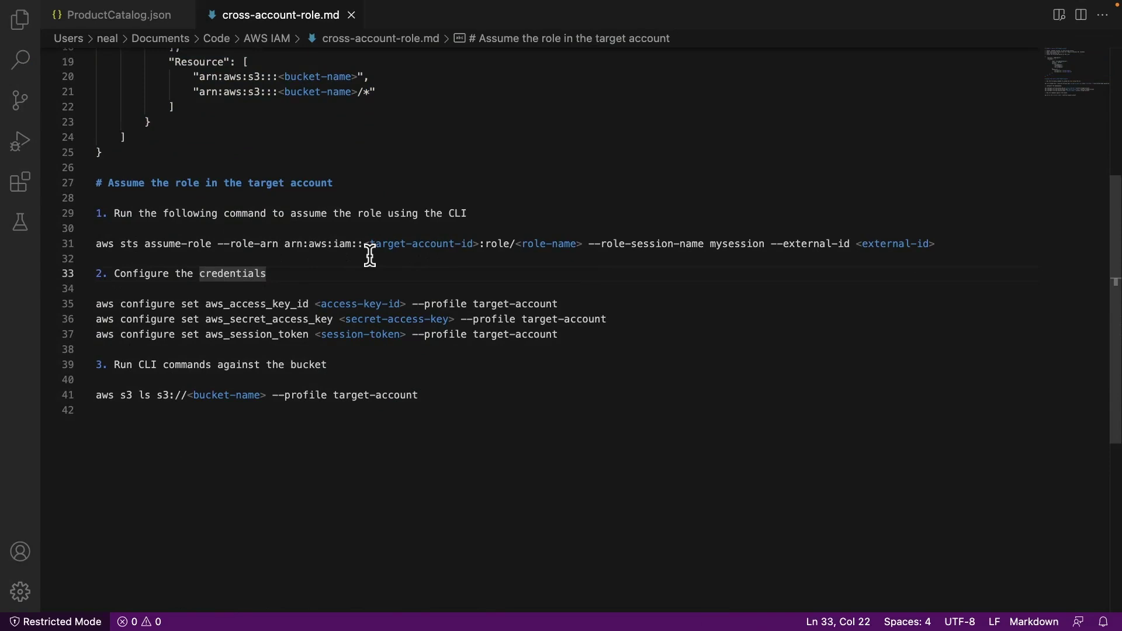
{"action": "left_click_drag", "start_coordinate": [363, 244], "coordinate": [479, 245]}
{"action": "left_click", "coordinate": [588, 245]}
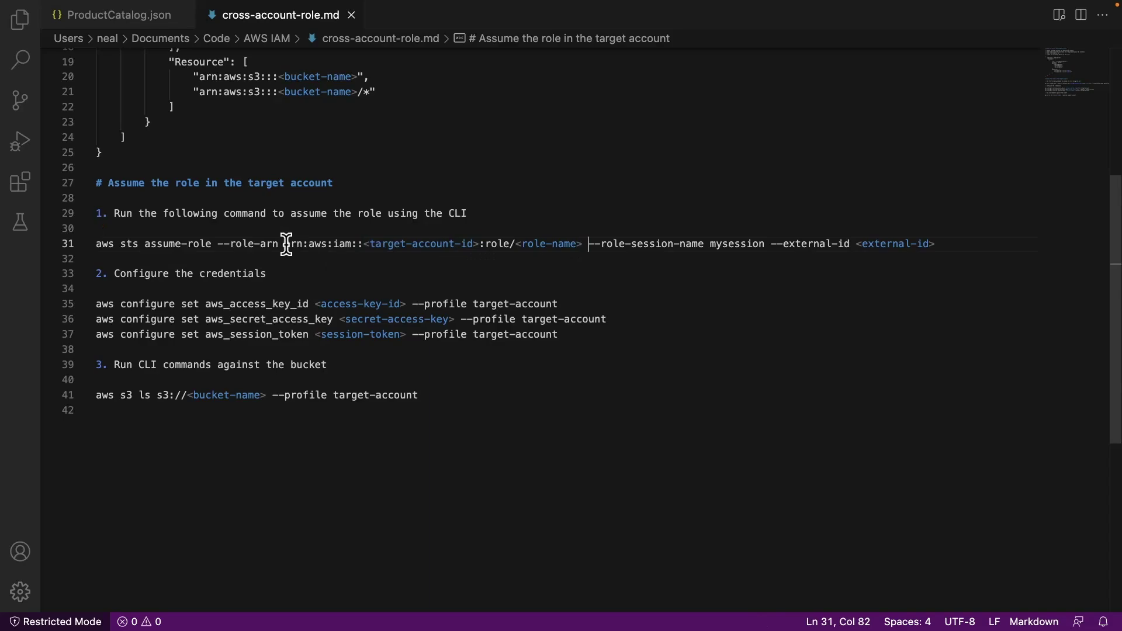
Paste the cross-account-test role ARN over the line 31 placeholder and select the external ID placeholder
{"action": "key", "text": "super+Tab"}
{"action": "left_click", "coordinate": [490, 220]}
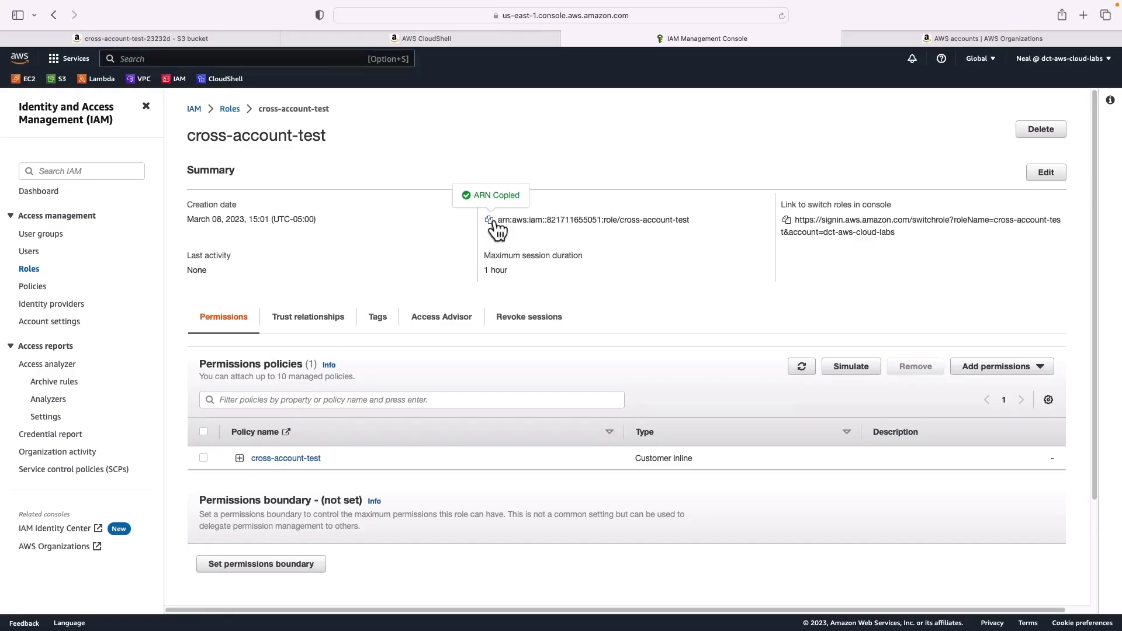
{"action": "key", "text": "super+Tab"}
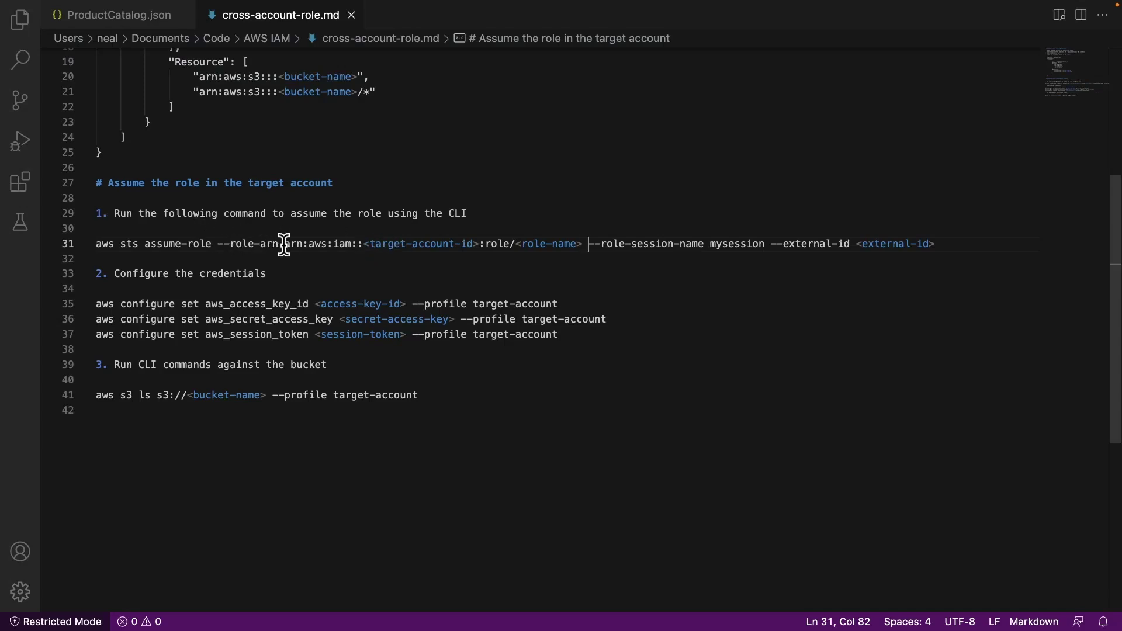
{"action": "left_click_drag", "start_coordinate": [287, 244], "coordinate": [584, 248]}
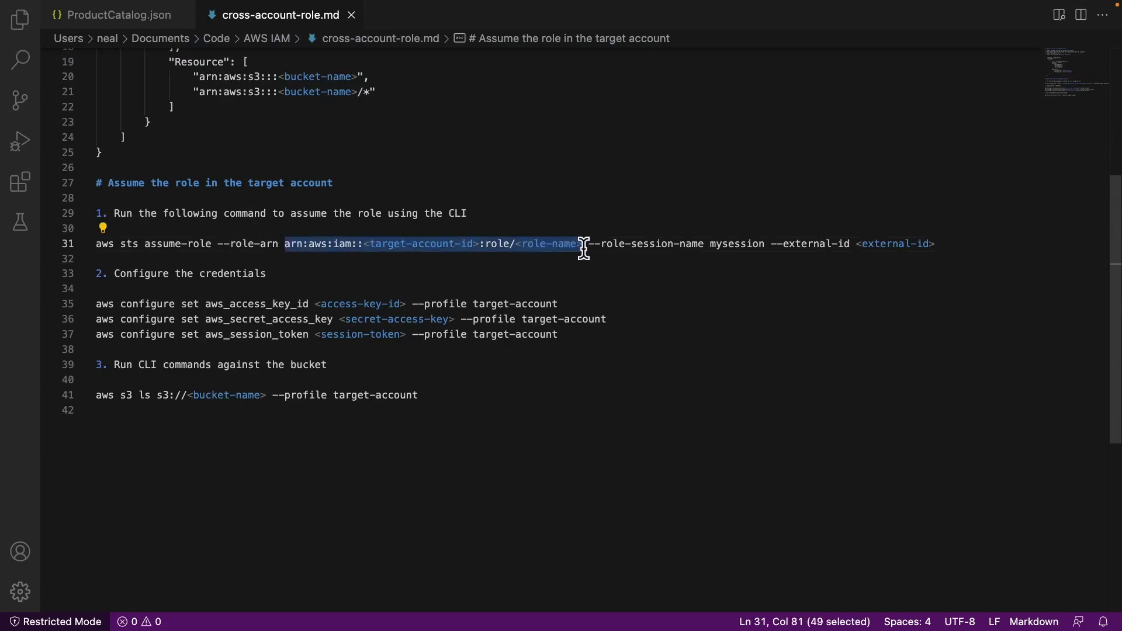
{"action": "key", "text": "super+v"}
{"action": "left_click_drag", "start_coordinate": [856, 244], "coordinate": [941, 245]}
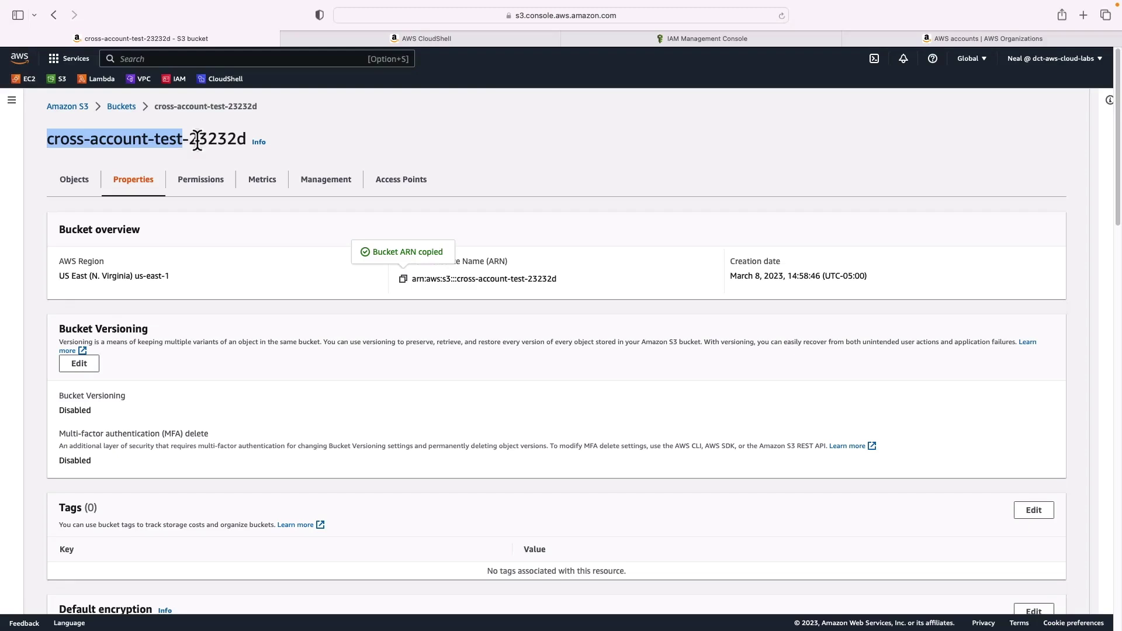
Replace <bucket-name> on line 41 with cross-account-test-23232d copied from the S3 page
{"action": "left_click_drag", "start_coordinate": [261, 138], "coordinate": [243, 143]}
{"action": "key", "text": "super+c"}
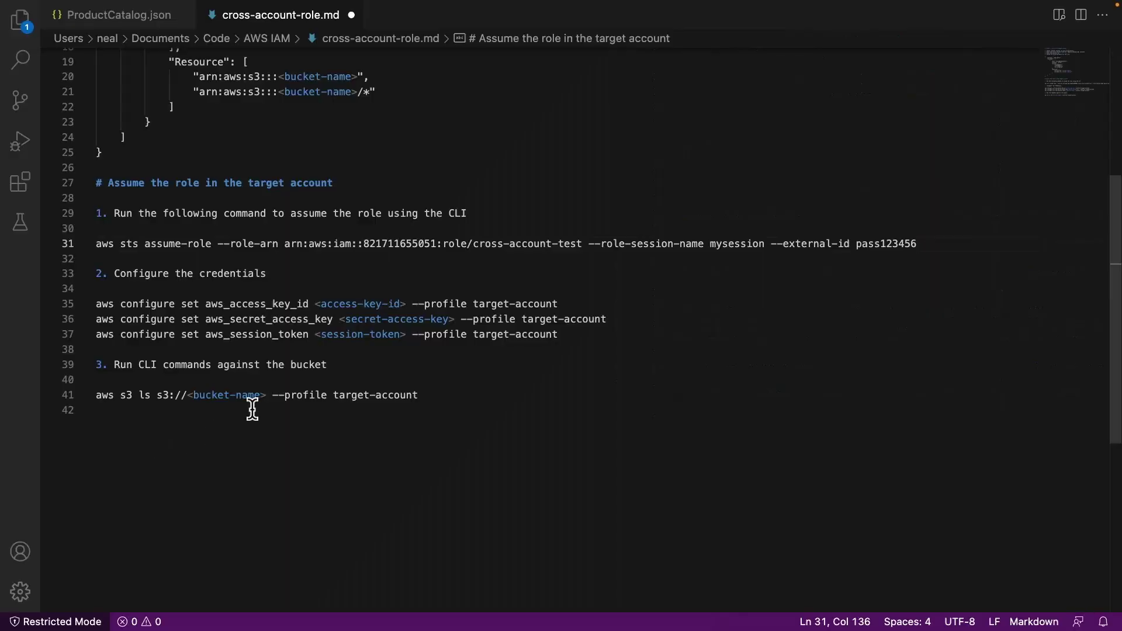
{"action": "left_click_drag", "start_coordinate": [265, 395], "coordinate": [185, 395]}
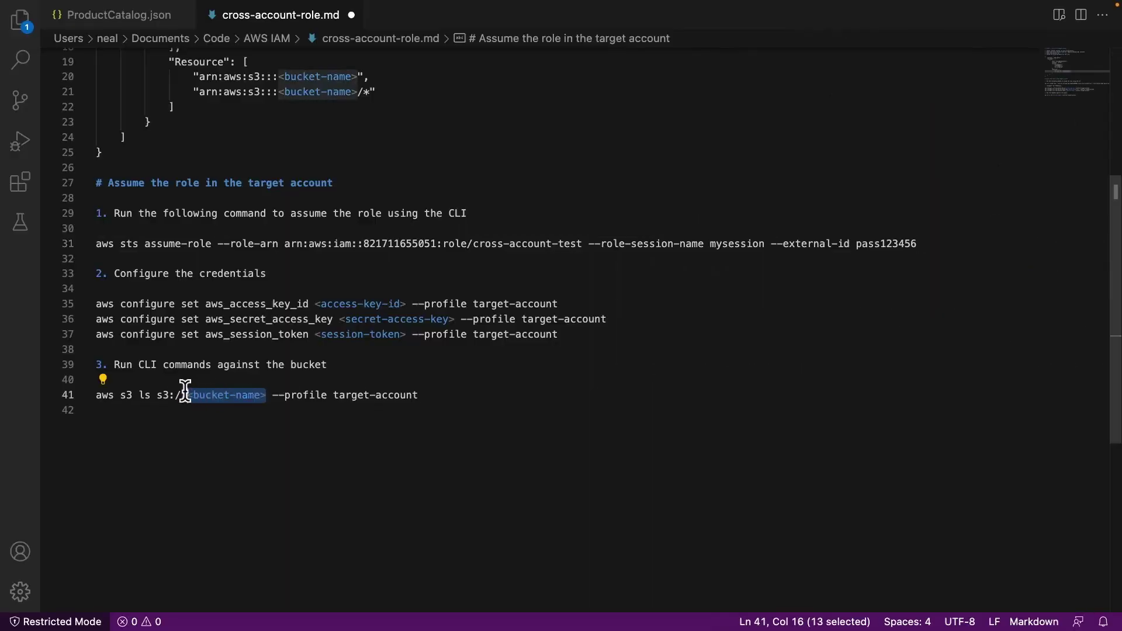
{"action": "key", "text": "super+v"}
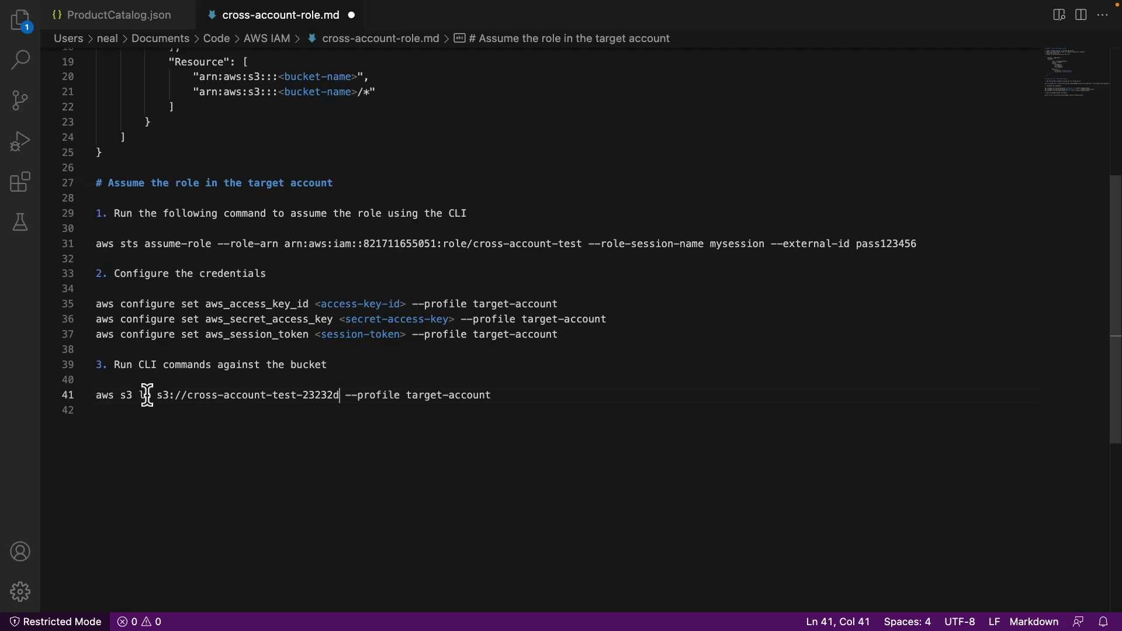
{"action": "key", "text": "super+Tab"}
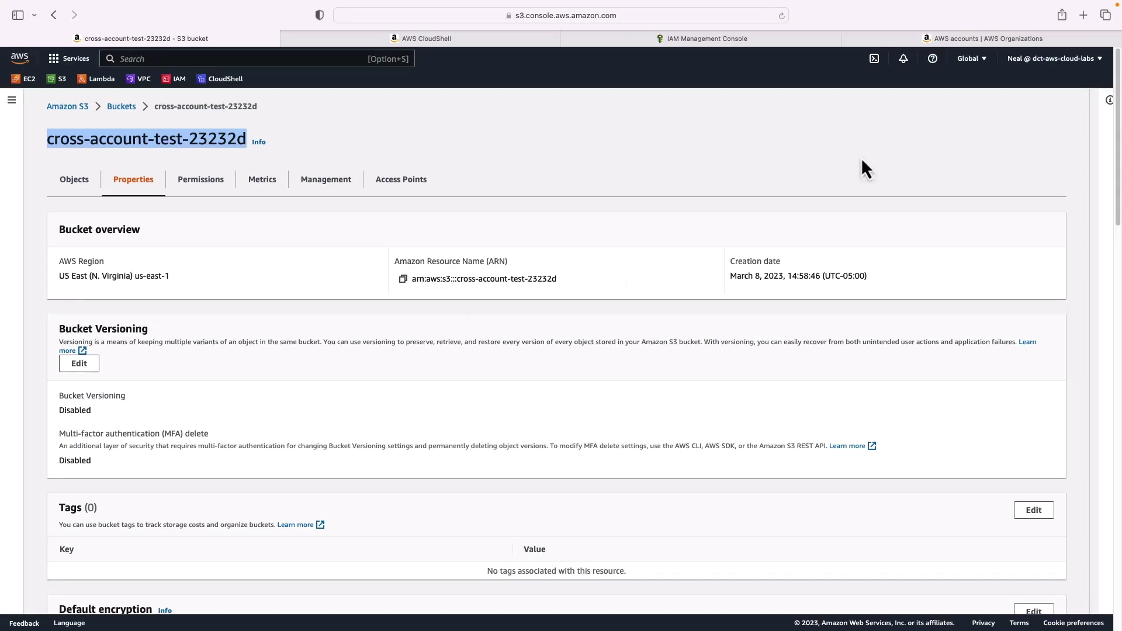
Open the Switch role form and paste in the production account ID from Organizations
{"action": "left_click", "coordinate": [494, 39]}
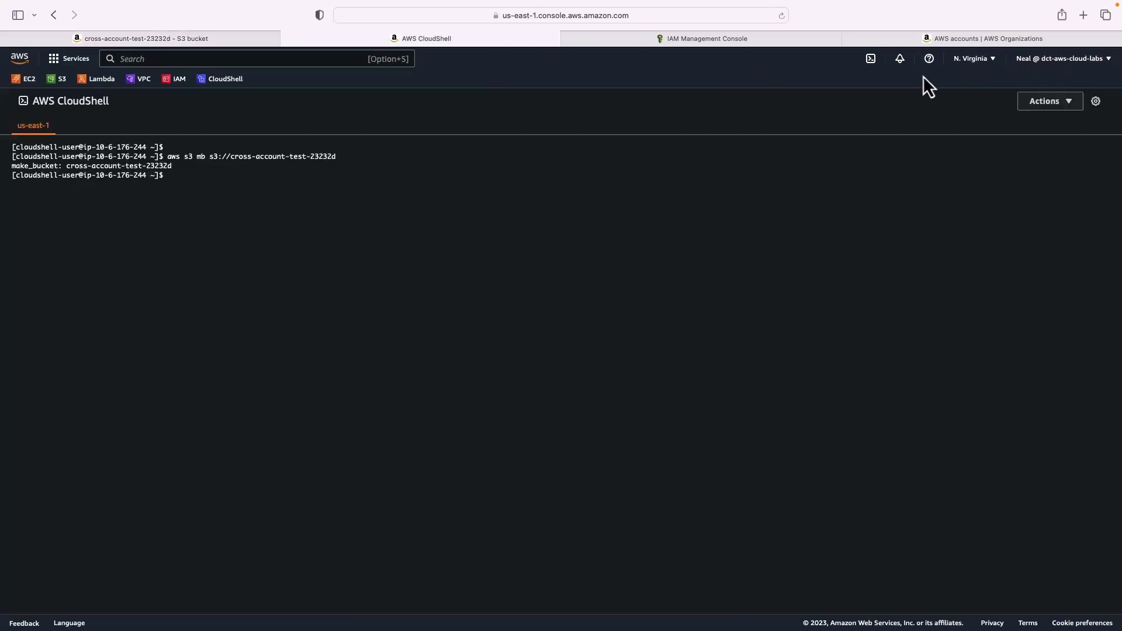
{"action": "left_click", "coordinate": [1076, 60]}
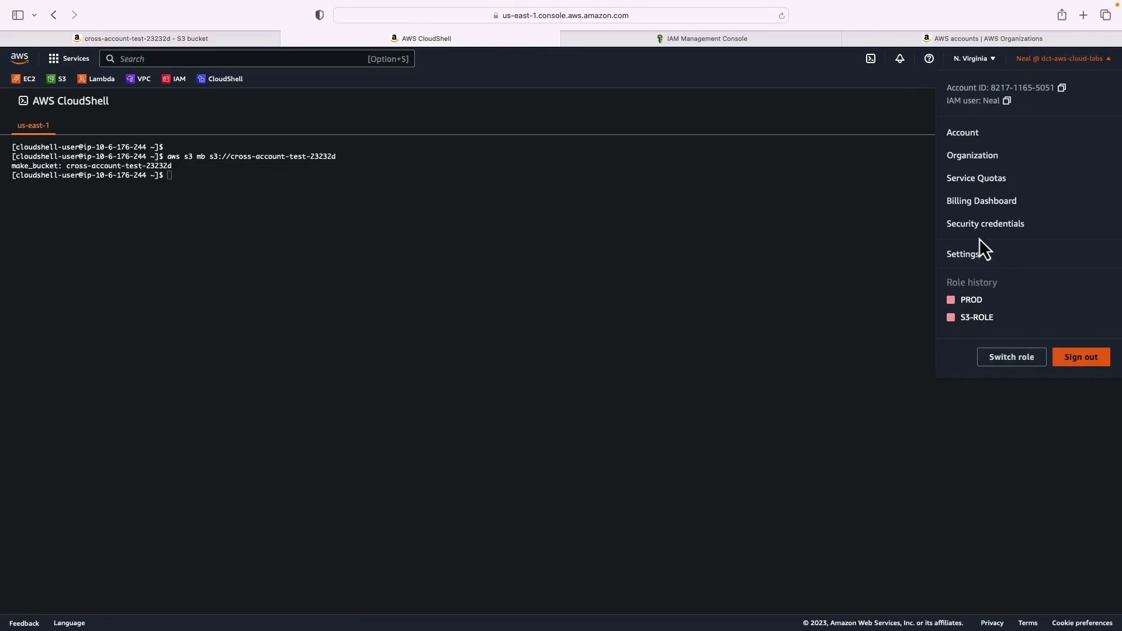
{"action": "left_click", "coordinate": [1023, 366]}
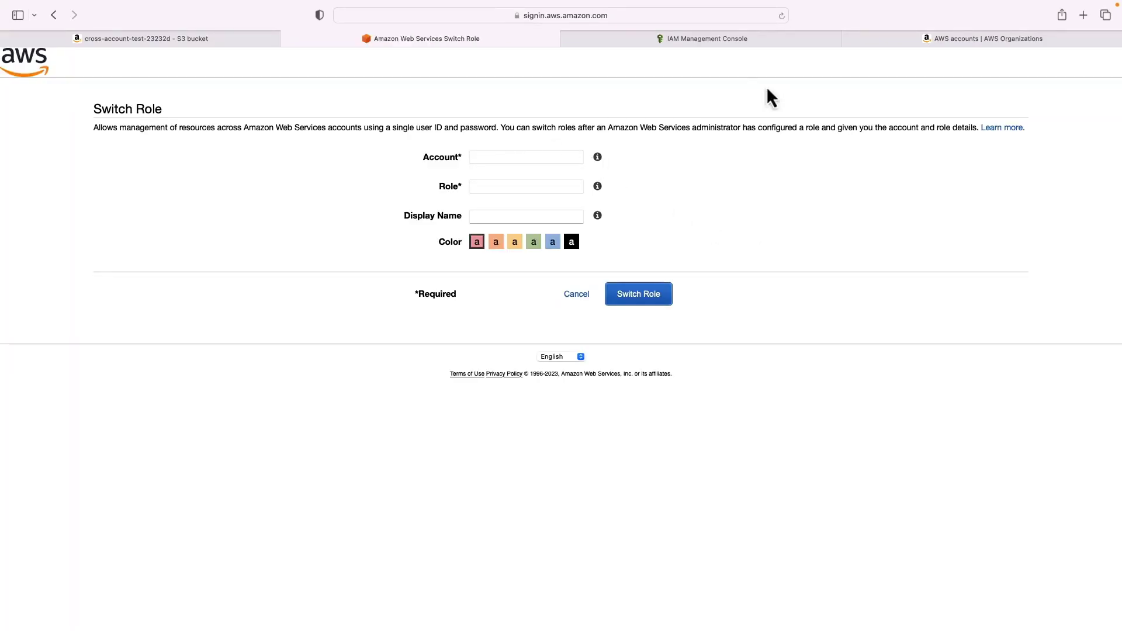
{"action": "left_click", "coordinate": [999, 41]}
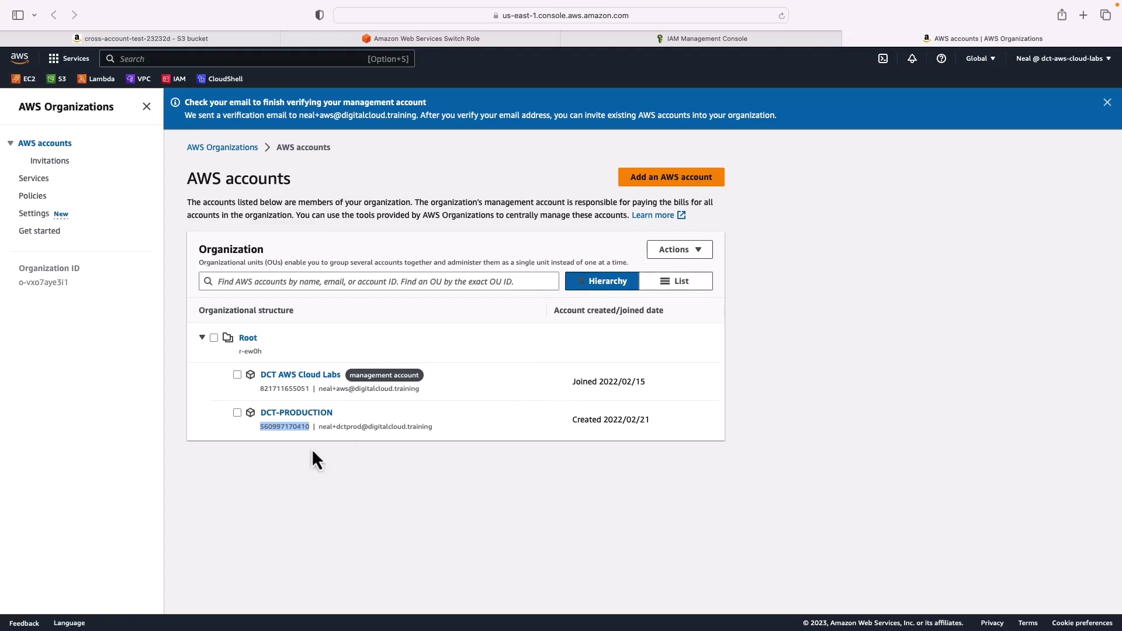
{"action": "right_click", "coordinate": [290, 428]}
{"action": "left_click", "coordinate": [303, 479]}
{"action": "left_click", "coordinate": [426, 39]}
{"action": "key", "text": "super+v"}
Switch into OrganizationAccountAccessRole with display name CrossAccountTest and green colour
{"action": "left_click", "coordinate": [489, 187]}
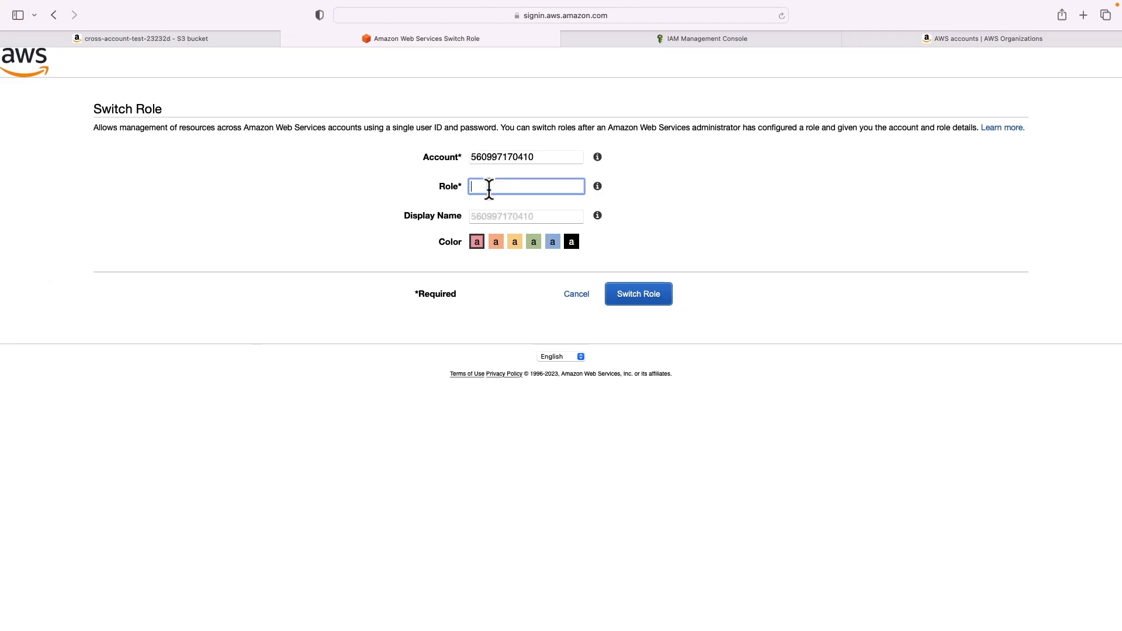
{"action": "key", "text": "super+v"}
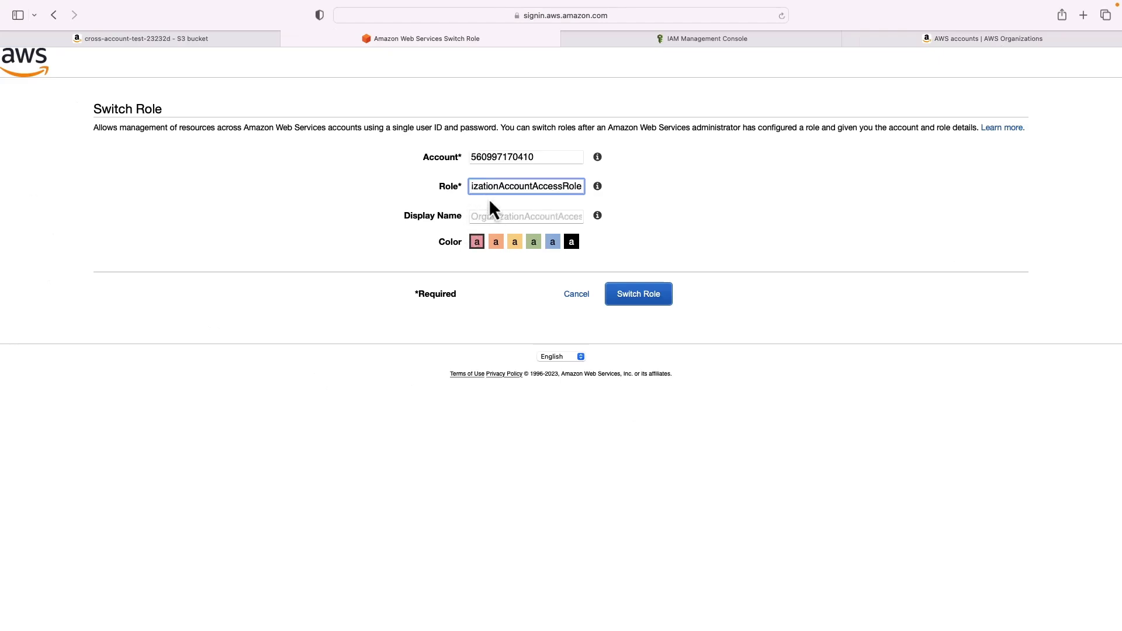
{"action": "key", "text": "super+Left"}
{"action": "left_click", "coordinate": [493, 216]}
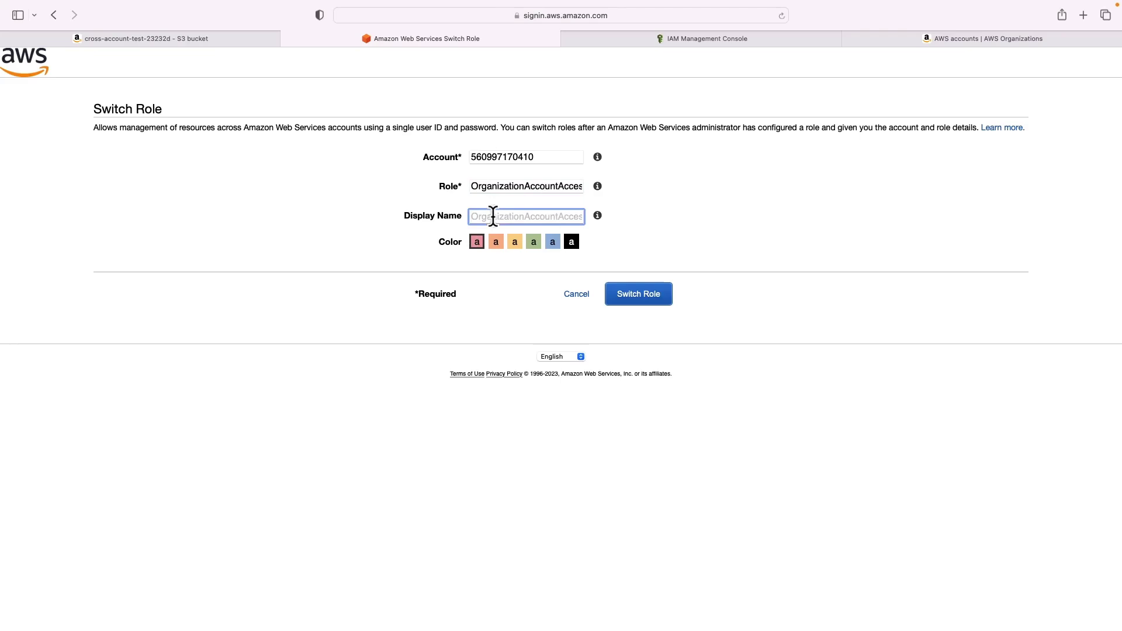
{"action": "type", "text": "CrossAccountTest"}
{"action": "left_click", "coordinate": [534, 241]}
{"action": "left_click", "coordinate": [640, 294]}
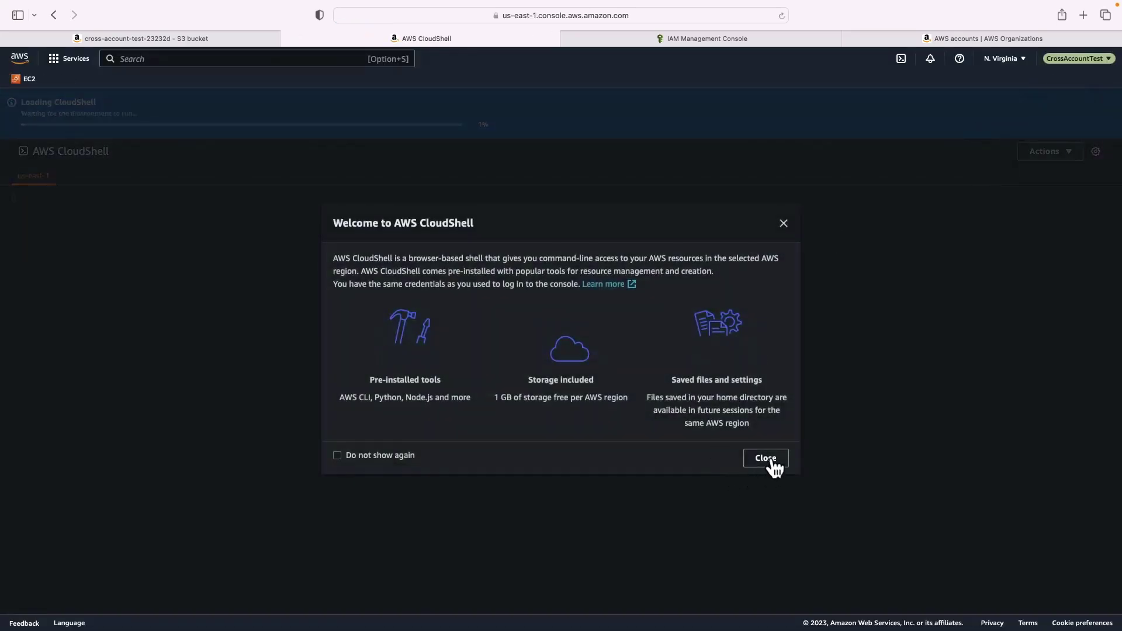
{"action": "left_click", "coordinate": [772, 461]}
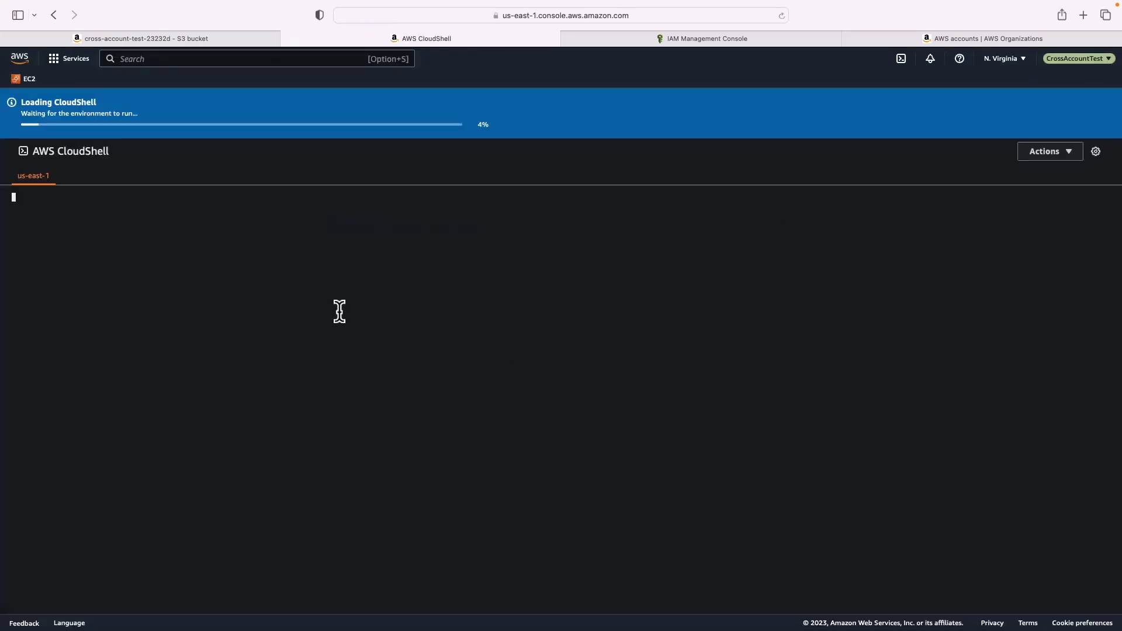
{"action": "key", "text": "super+Tab"}
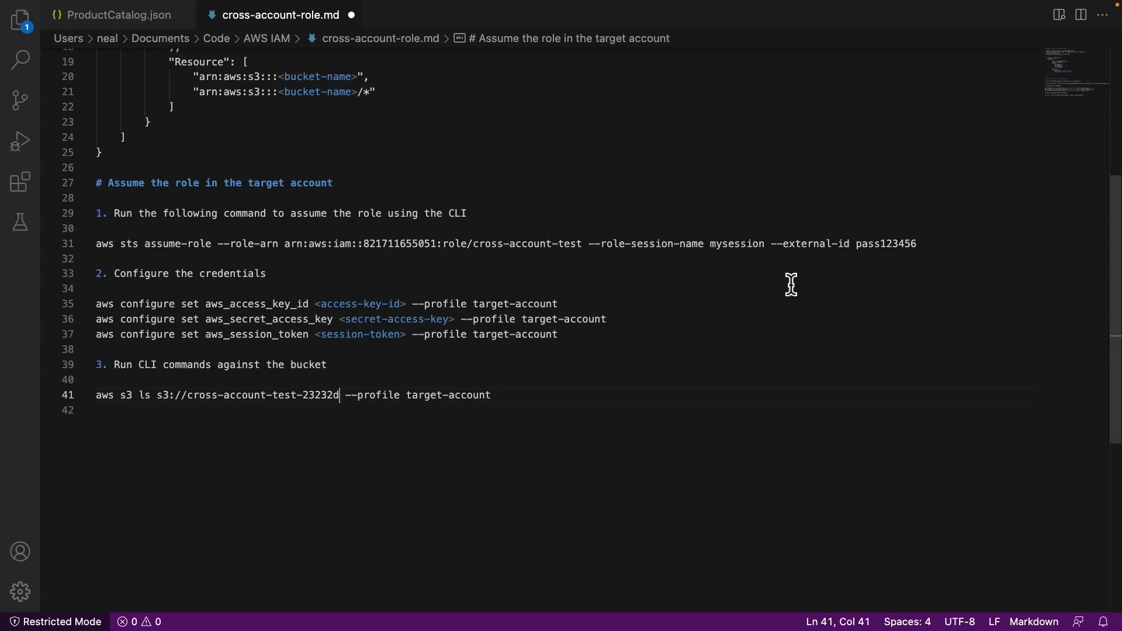
Copy the assume-role command on line 31, noting the access key, secret key and session token placeholders
{"action": "left_click", "coordinate": [927, 243]}
{"action": "key", "text": "super+shift+Left"}
{"action": "key", "text": "super+c"}
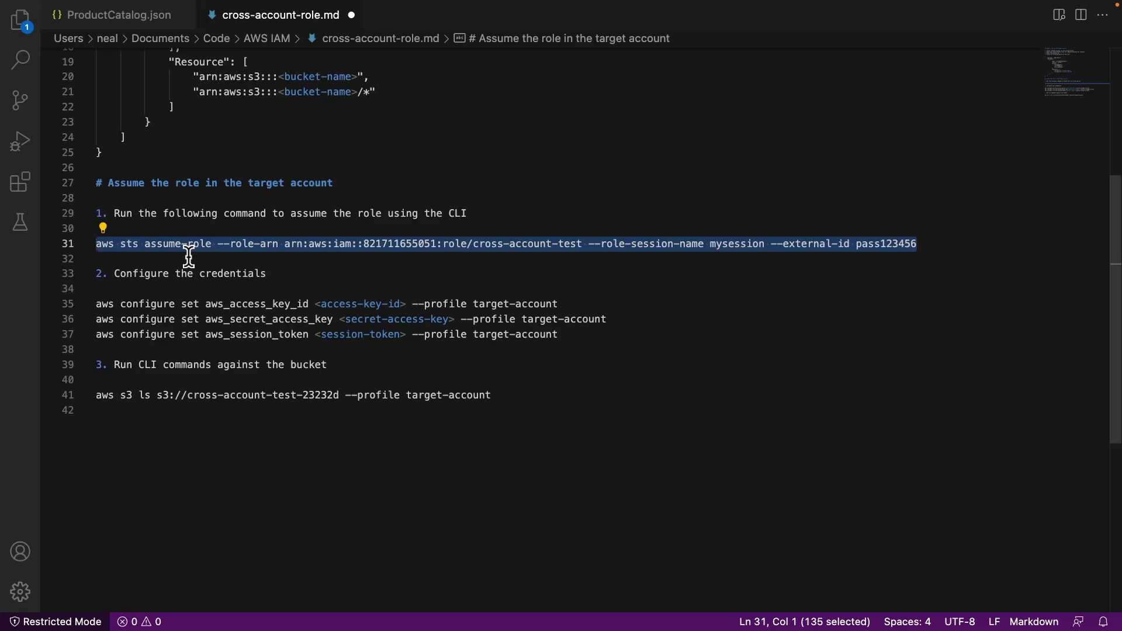
{"action": "left_click_drag", "start_coordinate": [115, 273], "coordinate": [268, 279]}
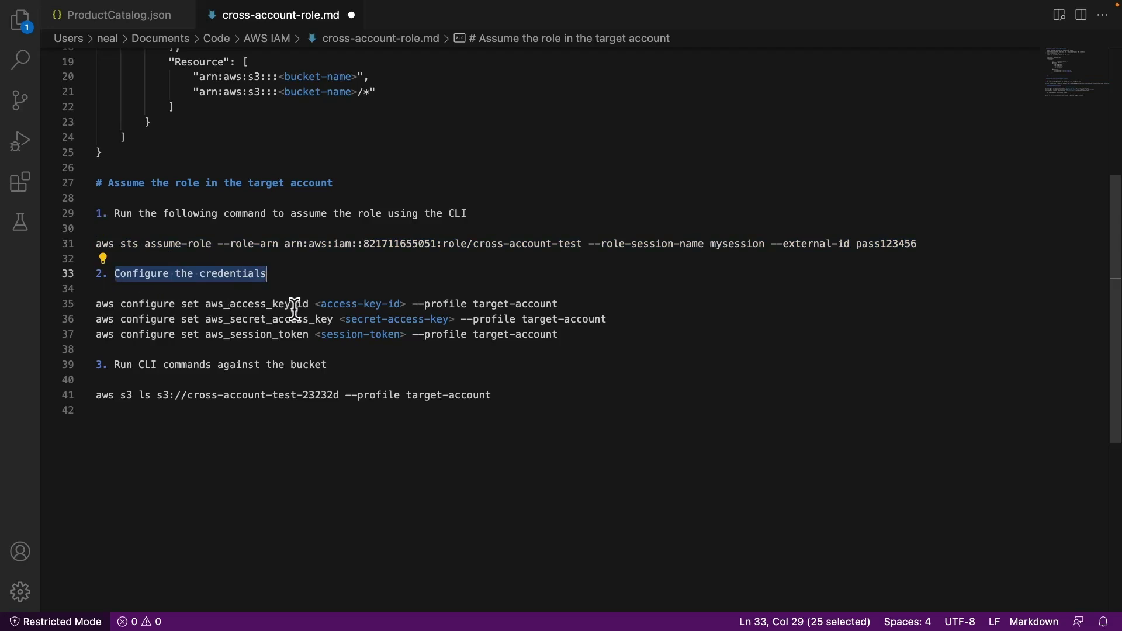
{"action": "left_click_drag", "start_coordinate": [319, 304], "coordinate": [412, 305]}
{"action": "left_click_drag", "start_coordinate": [342, 320], "coordinate": [436, 321]}
{"action": "left_click_drag", "start_coordinate": [315, 334], "coordinate": [406, 335]}
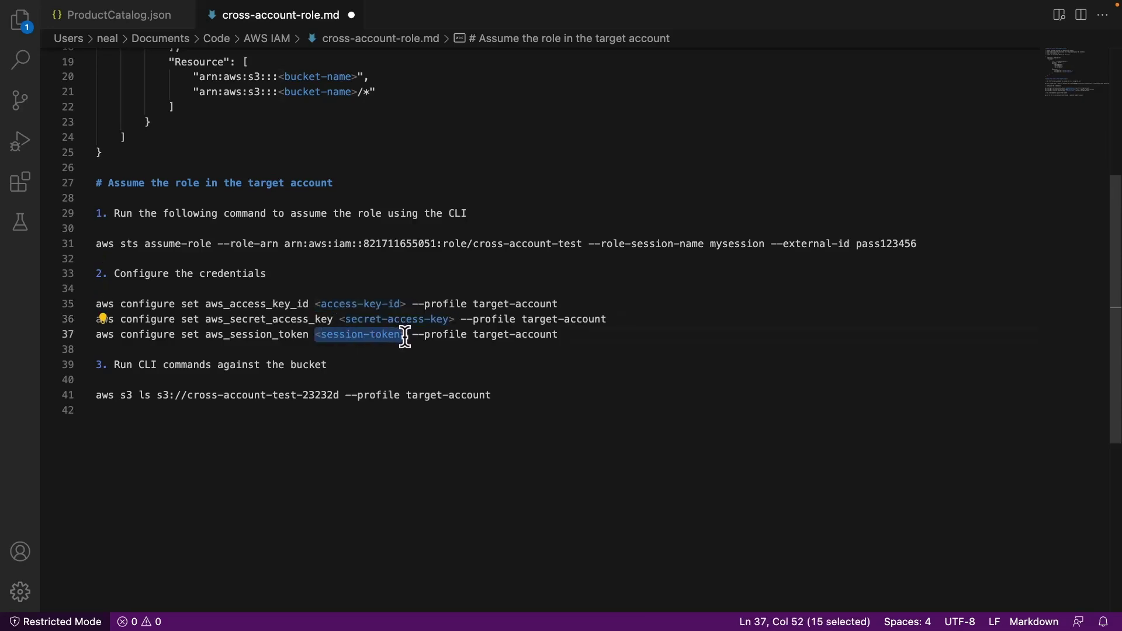
{"action": "key", "text": "super+Tab"}
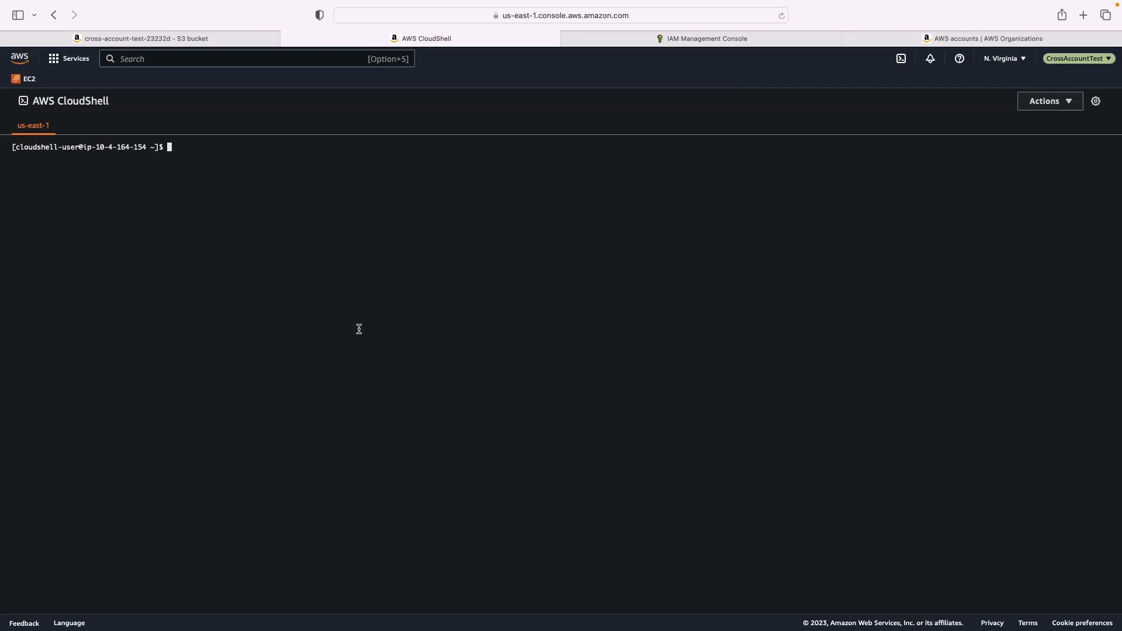
Run the assume-role command in CloudShell and select the returned temporary credentials JSON
{"action": "key", "text": "super+v"}
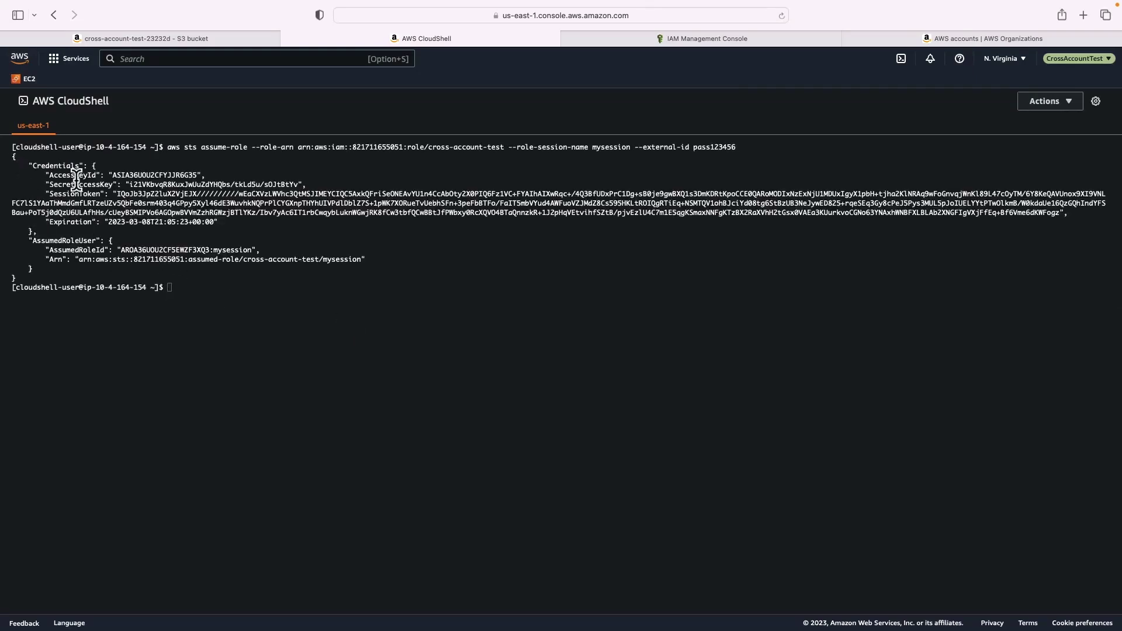
{"action": "left_click_drag", "start_coordinate": [43, 270], "coordinate": [2, 159]}
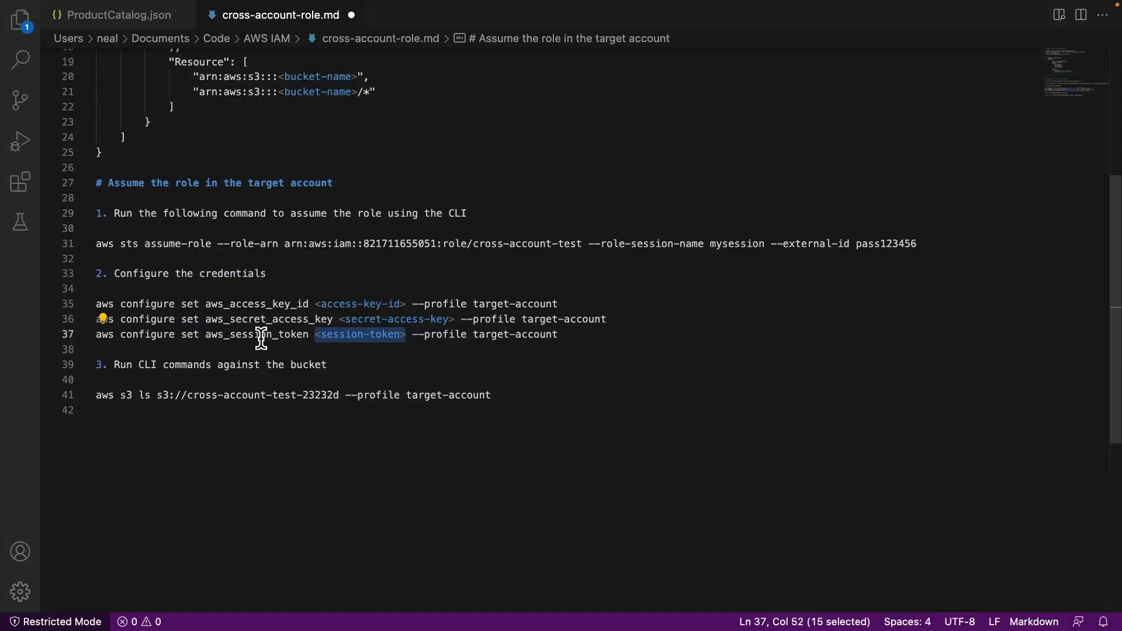
Paste the credentials JSON under 'Configure the credentials' and locate AccessKeyId, SecretAccessKey and SessionToken
{"action": "left_click", "coordinate": [280, 273]}
{"action": "key", "text": "Return"}
{"action": "key", "text": "Return"}
{"action": "key", "text": "super+v"}
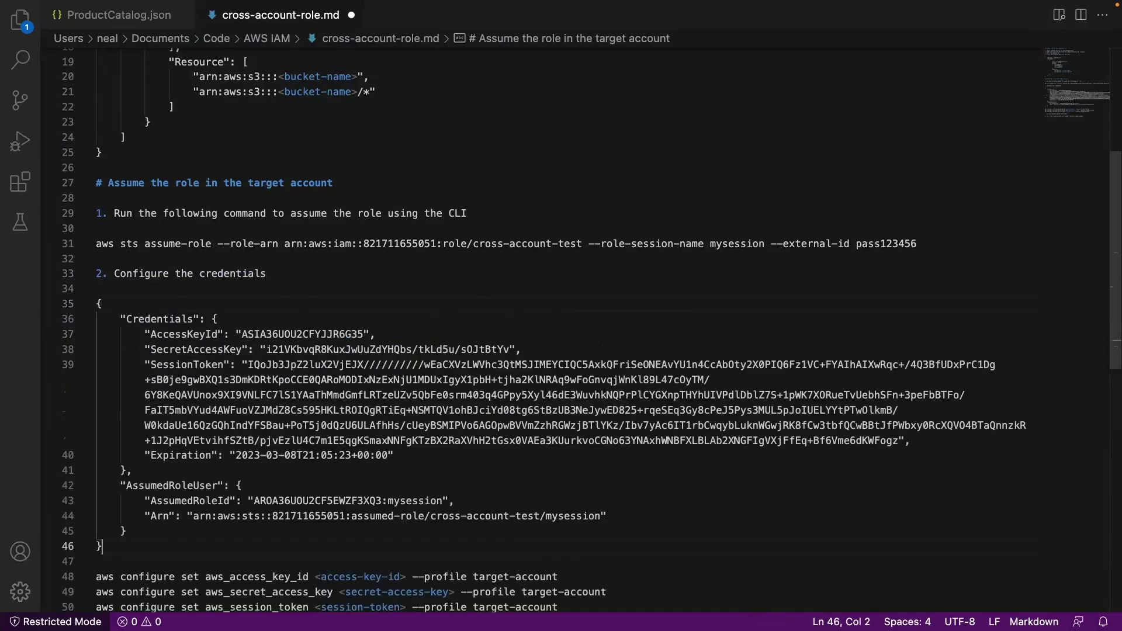
{"action": "scroll", "coordinate": [292, 117], "scroll_direction": "down", "scroll_amount": 5}
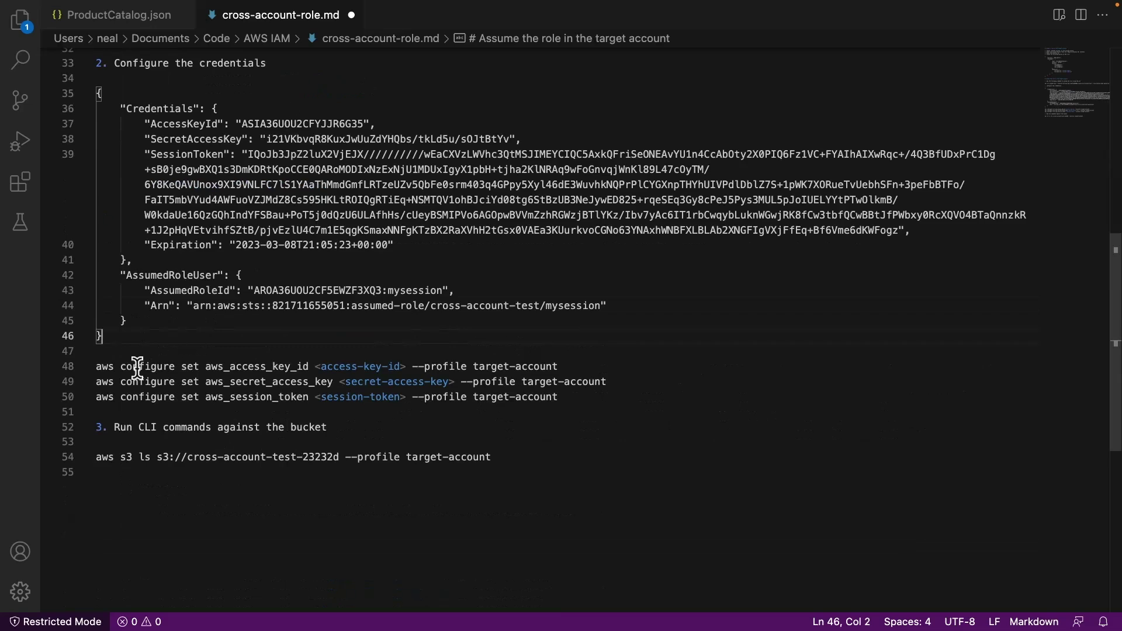
{"action": "left_click_drag", "start_coordinate": [151, 124], "coordinate": [218, 124]}
{"action": "left_click_drag", "start_coordinate": [152, 139], "coordinate": [242, 139]}
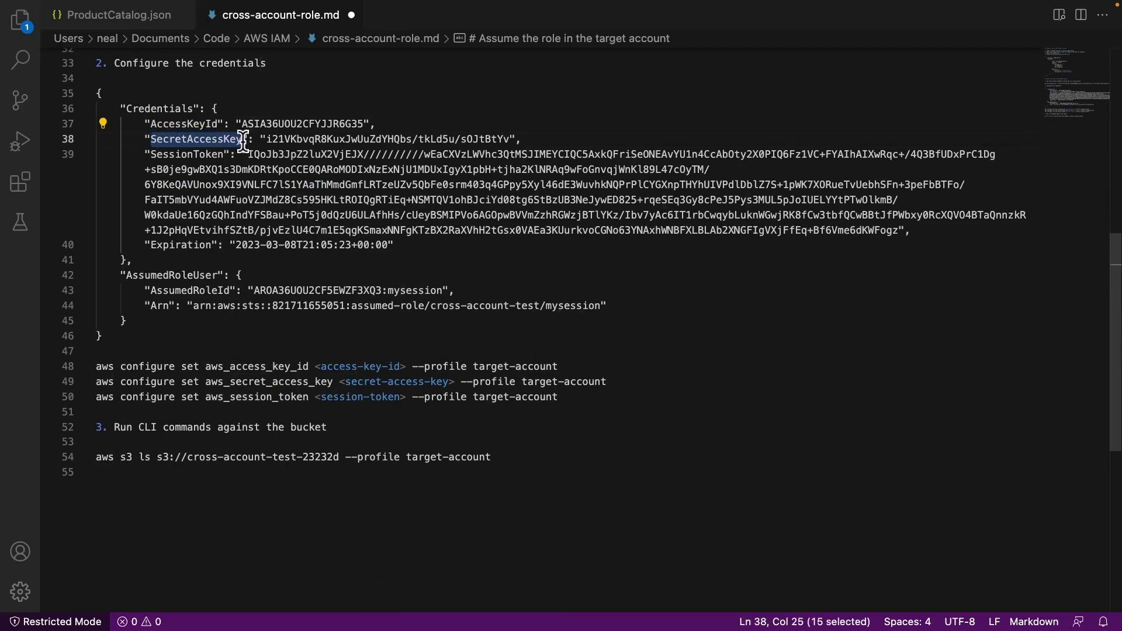
{"action": "left_click_drag", "start_coordinate": [151, 154], "coordinate": [361, 120]}
Replace the access key, secret key and session token placeholders on lines 48-50 with the real values
{"action": "key", "text": "super+c"}
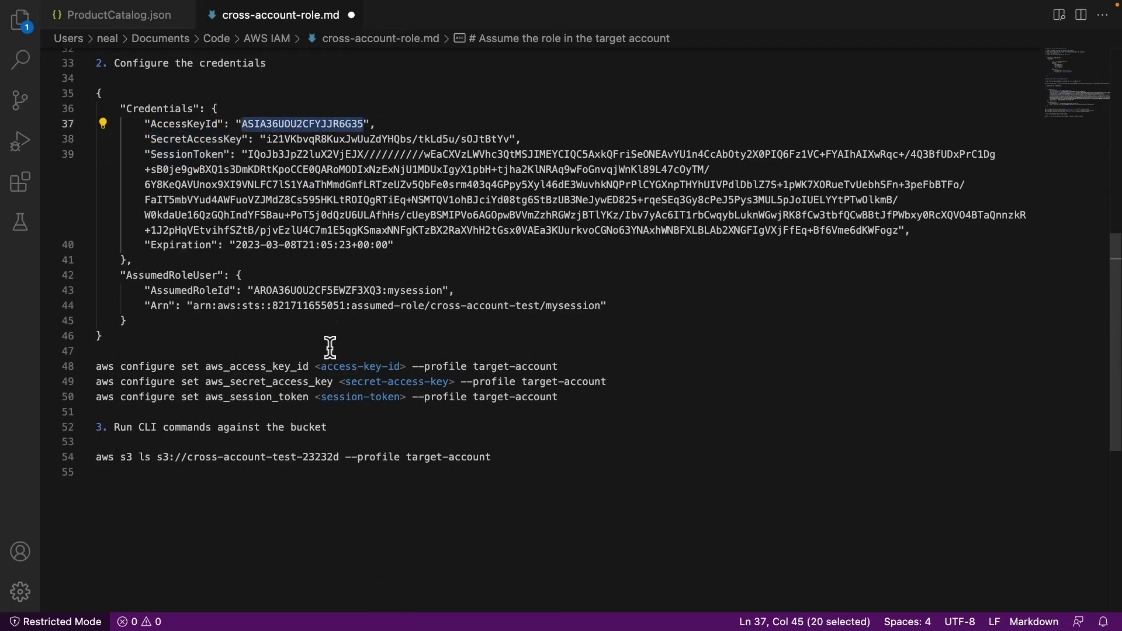
{"action": "double_click", "coordinate": [316, 367]}
{"action": "key", "text": "super+v"}
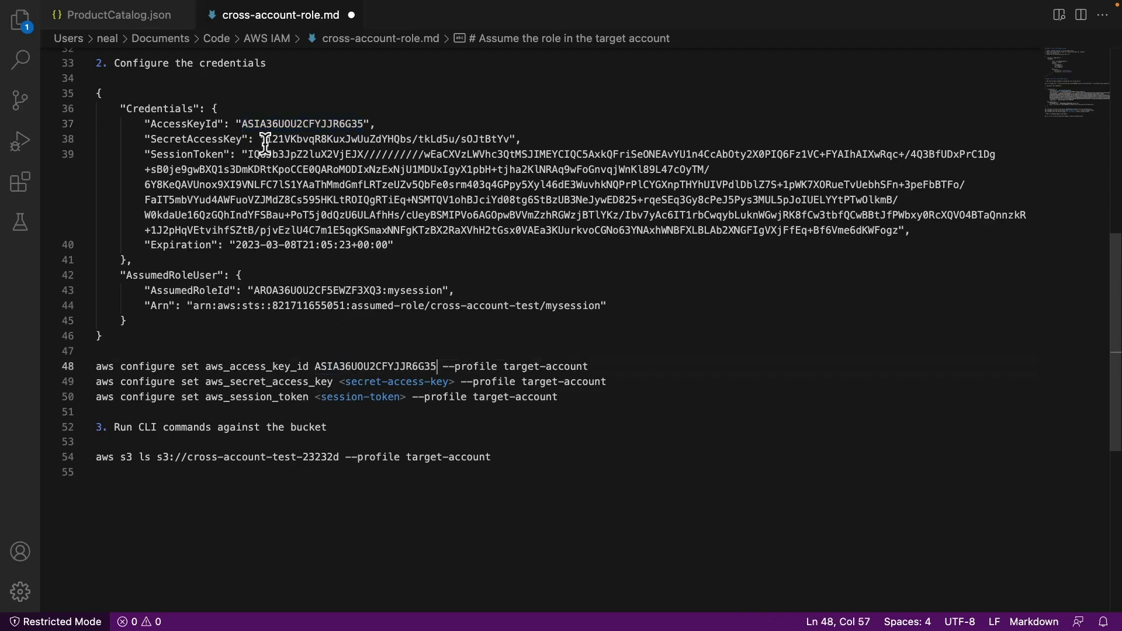
{"action": "left_click_drag", "start_coordinate": [266, 139], "coordinate": [510, 139]}
{"action": "key", "text": "super+c"}
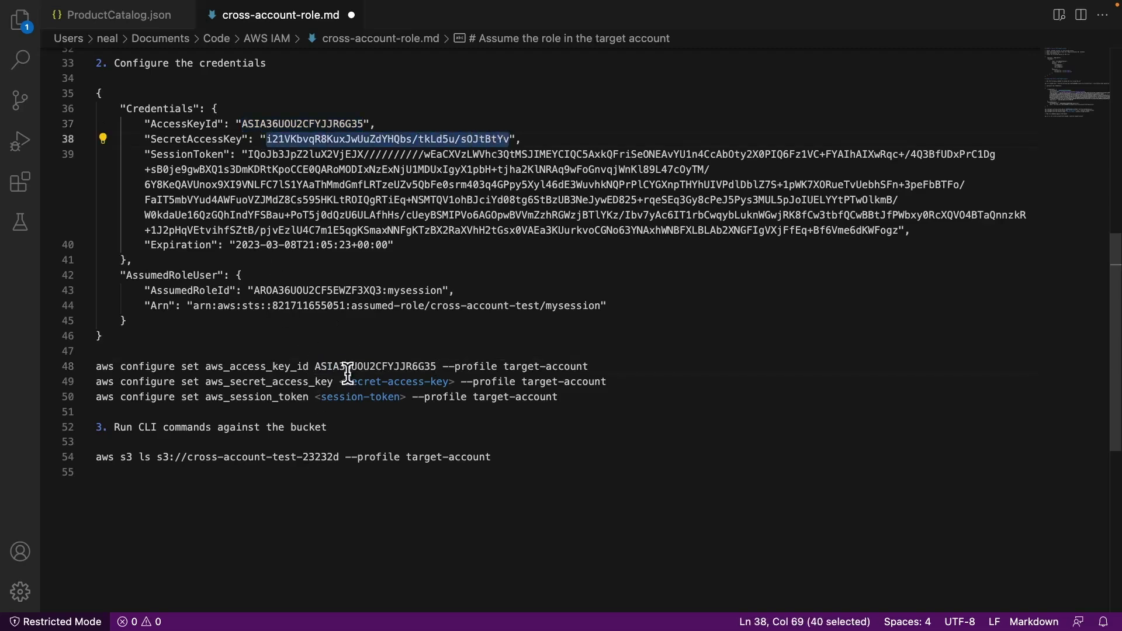
{"action": "double_click", "coordinate": [426, 381]}
{"action": "key", "text": "super+v"}
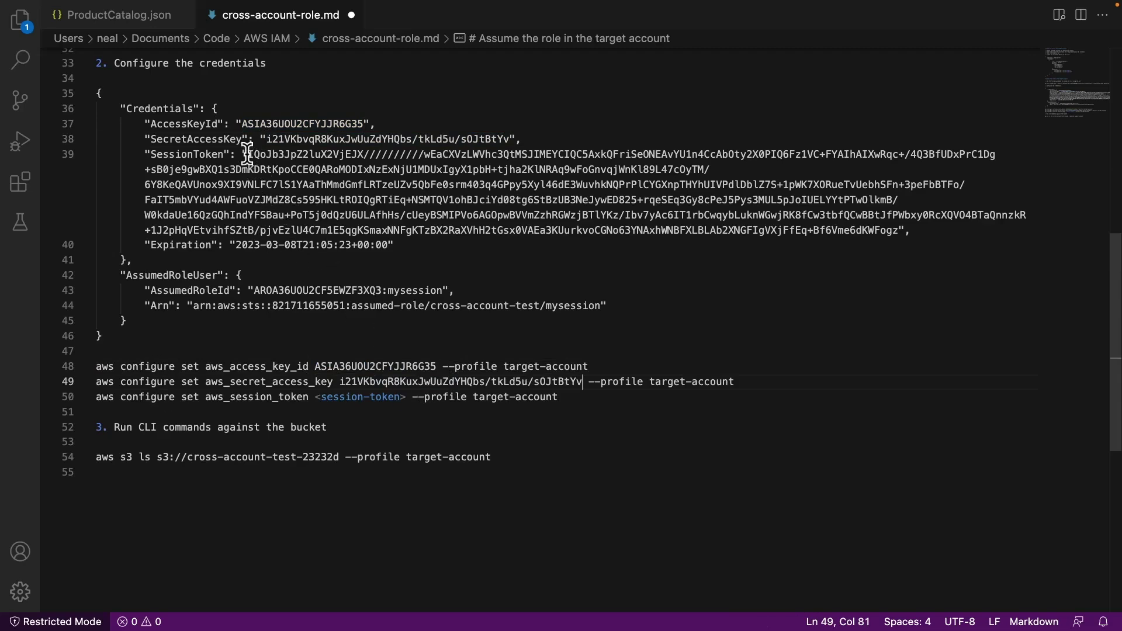
{"action": "left_click_drag", "start_coordinate": [248, 154], "coordinate": [899, 236]}
{"action": "key", "text": "super+c"}
{"action": "left_click_drag", "start_coordinate": [315, 397], "coordinate": [406, 397]}
{"action": "key", "text": "super+v"}
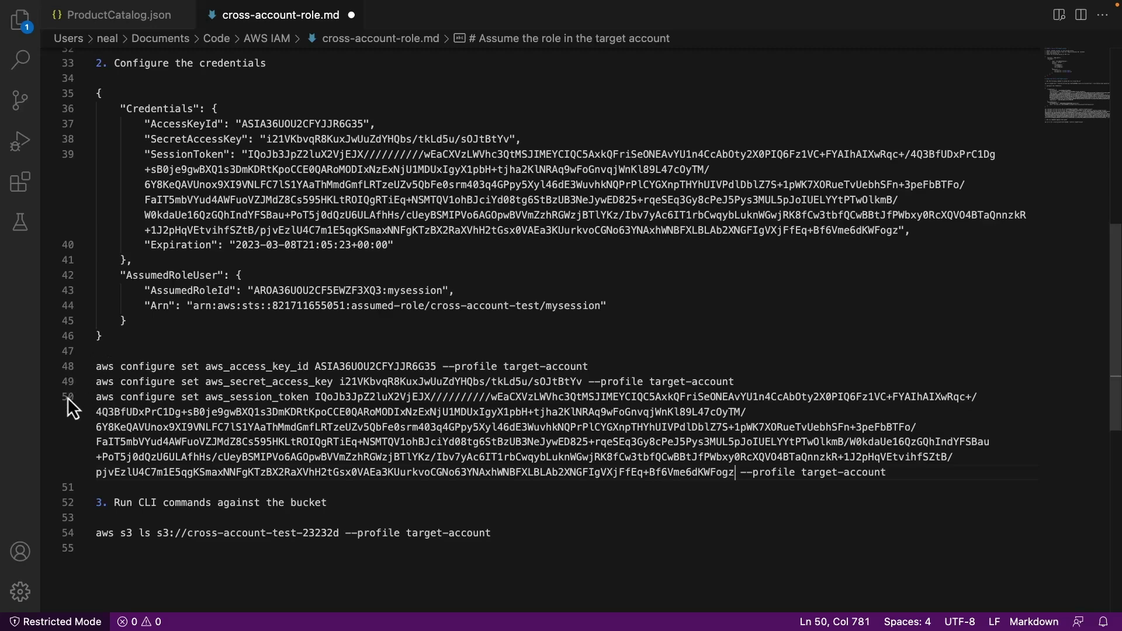
Copy the filled access key configure command on line 48 for CloudShell
{"action": "left_click", "coordinate": [600, 368]}
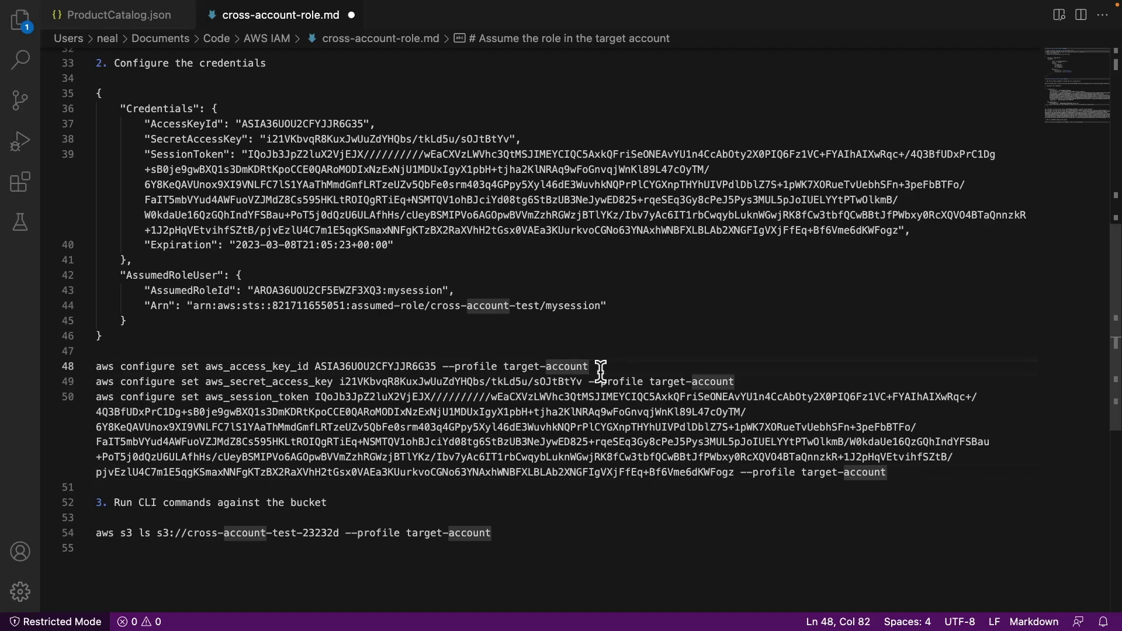
{"action": "key", "text": "super+shift+Left"}
{"action": "key", "text": "super+Tab"}
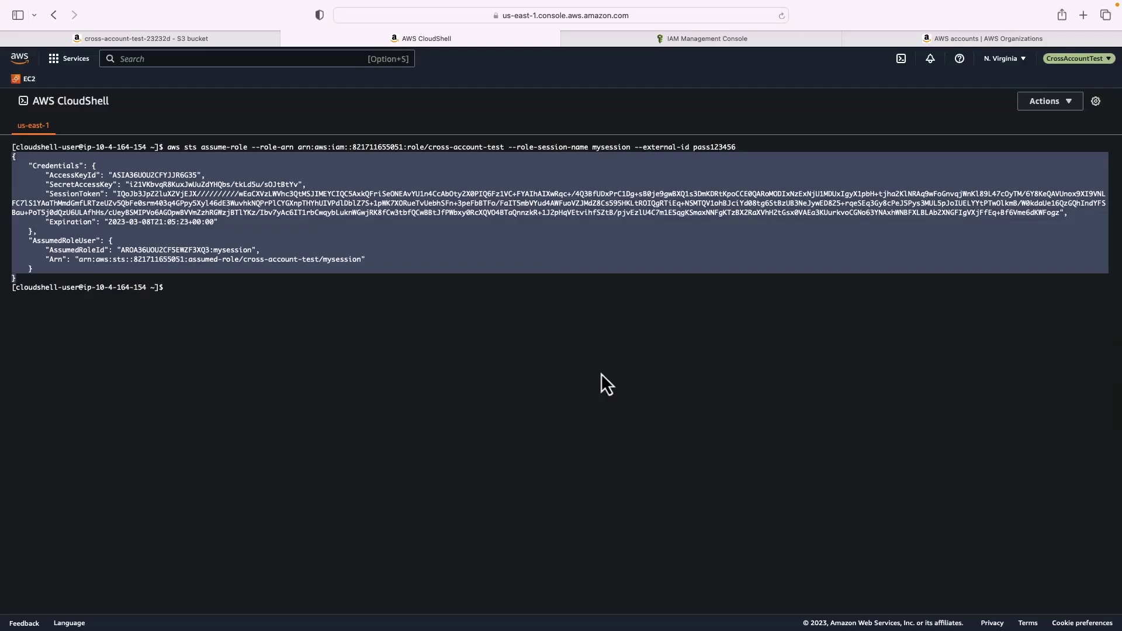
Run the access key, secret key and session token aws configure set commands in CloudShell
{"action": "key", "text": "super+v"}
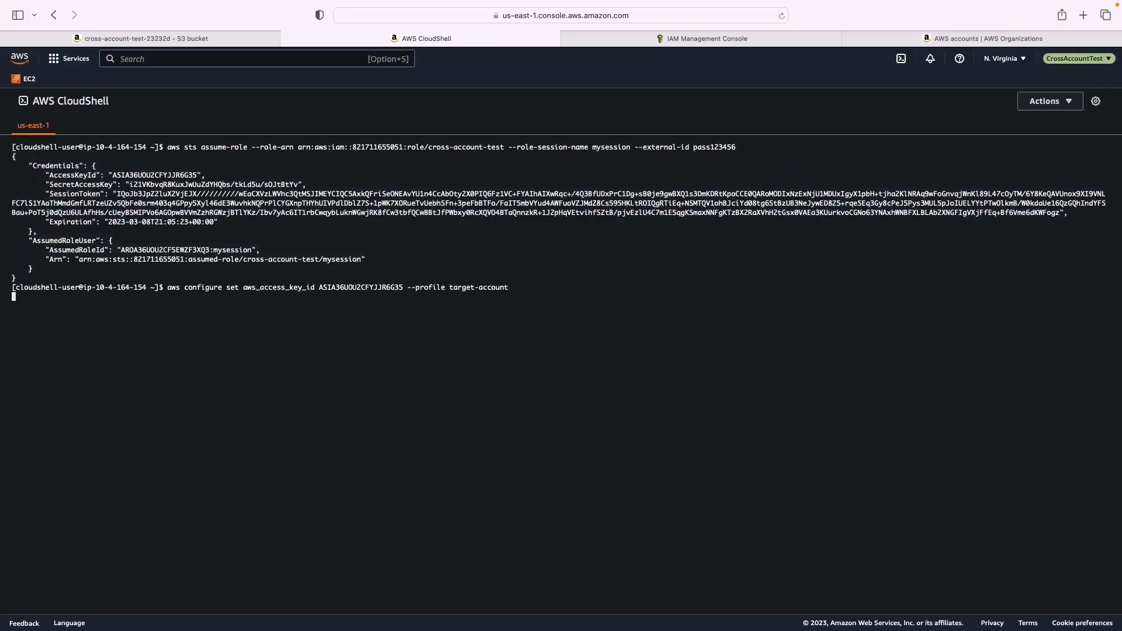
{"action": "key", "text": "super+Tab"}
{"action": "left_click", "coordinate": [747, 383]}
{"action": "key", "text": "super+shift+Left"}
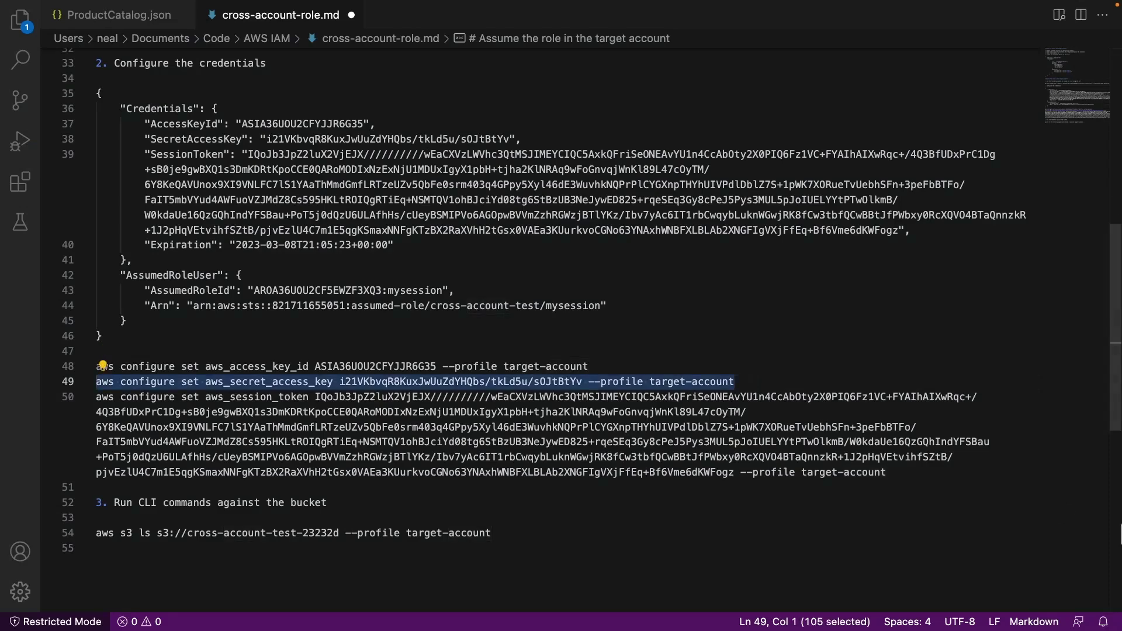
{"action": "left_click", "coordinate": [907, 479]}
{"action": "key", "text": "super+shift+Left"}
{"action": "key", "text": "super+shift+Left"}
{"action": "key", "text": "super+shift+Left"}
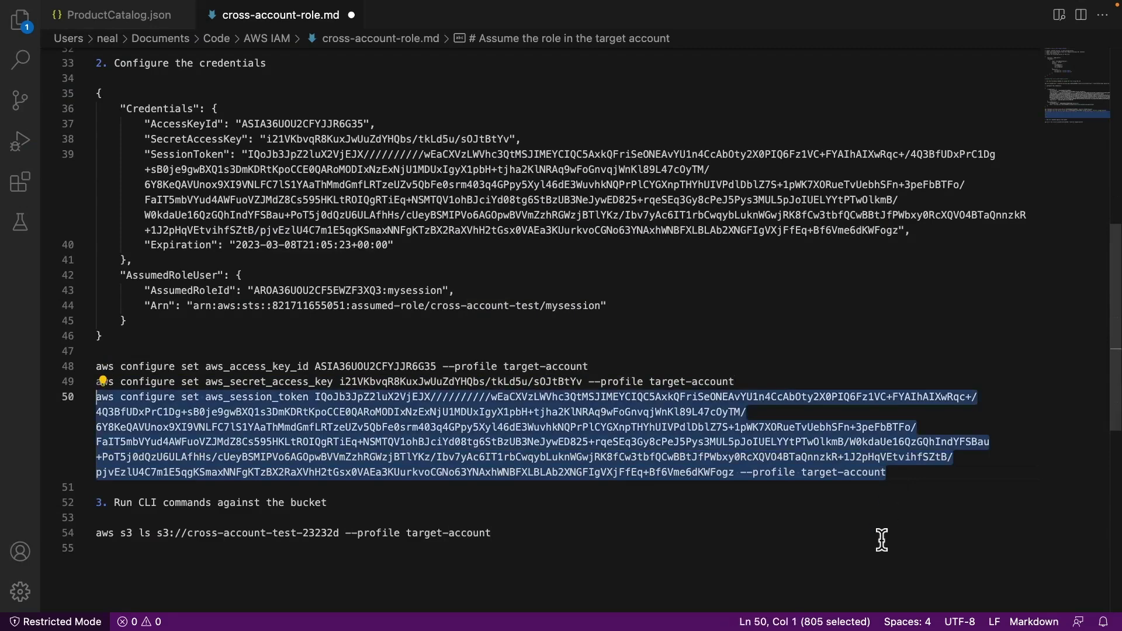
Copy the aws s3 ls bucket listing command, confirming it uses the target-account profile
{"action": "left_click", "coordinate": [494, 533]}
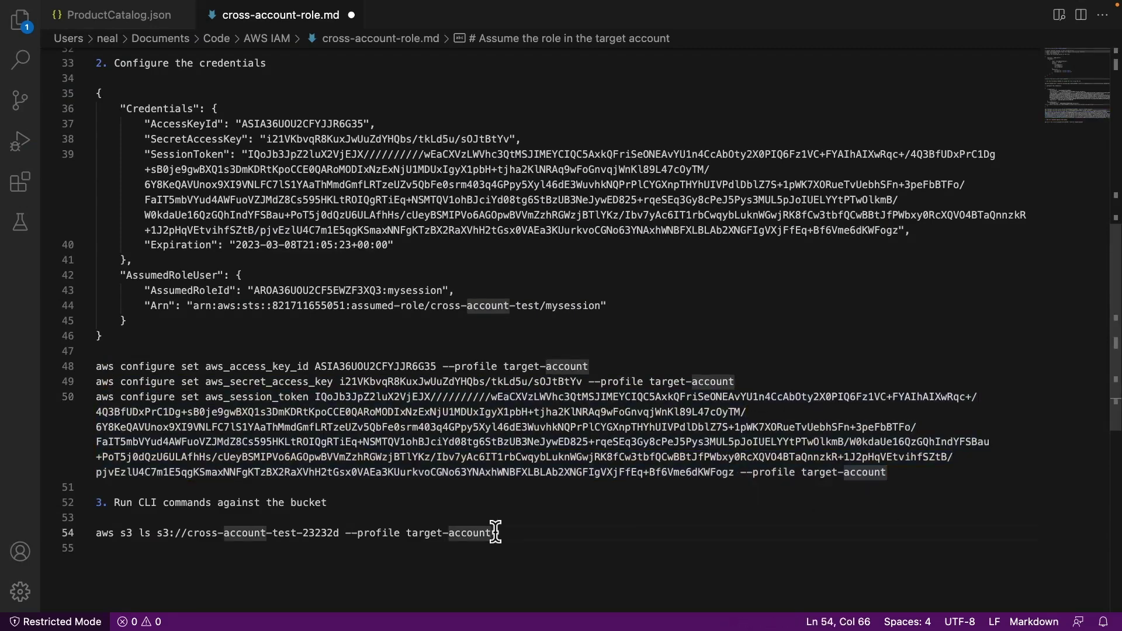
{"action": "key", "text": "super+shift+Left"}
{"action": "key", "text": "super+c"}
{"action": "scroll", "coordinate": [433, 275], "scroll_direction": "down", "scroll_amount": 5}
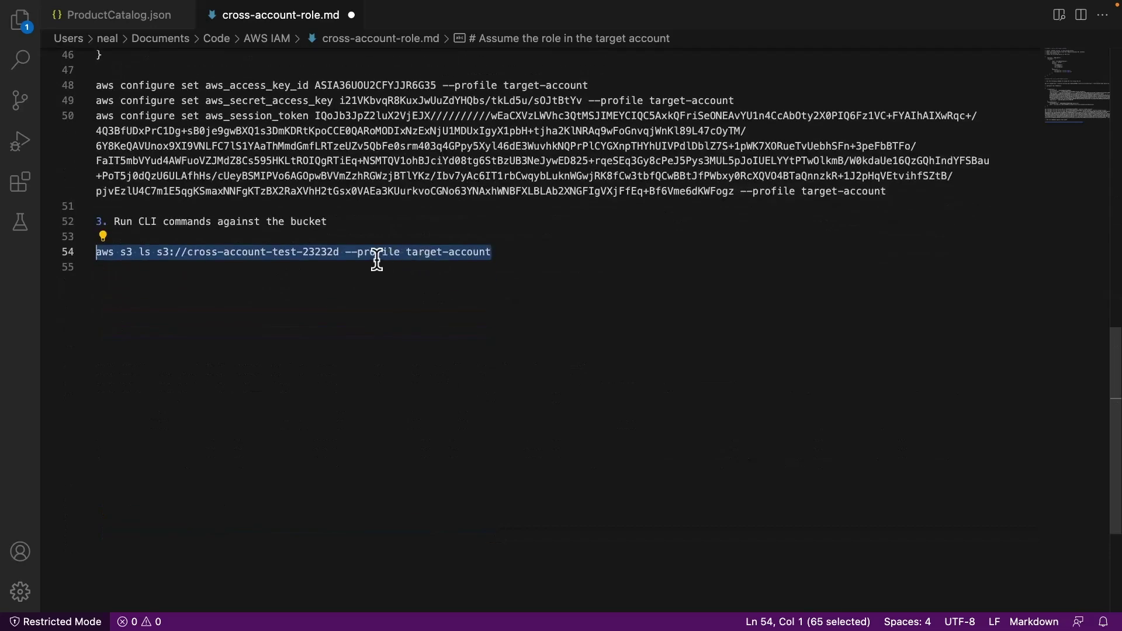
{"action": "scroll", "coordinate": [435, 258], "scroll_direction": "up", "scroll_amount": 1}
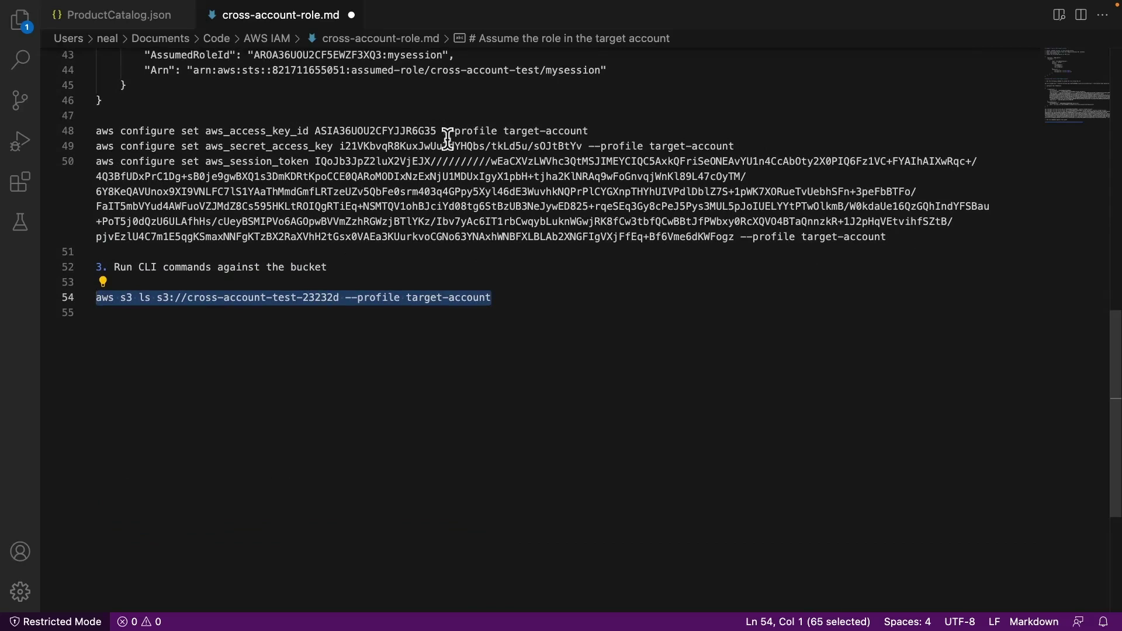
{"action": "left_click_drag", "start_coordinate": [443, 131], "coordinate": [561, 131]}
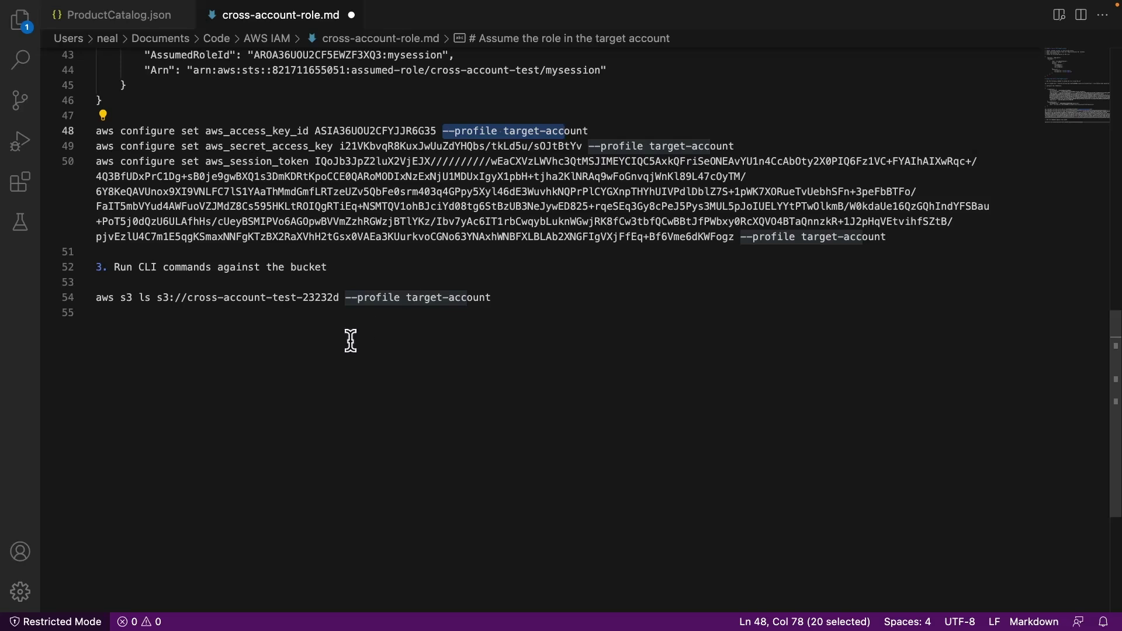
{"action": "left_click_drag", "start_coordinate": [506, 299], "coordinate": [345, 297]}
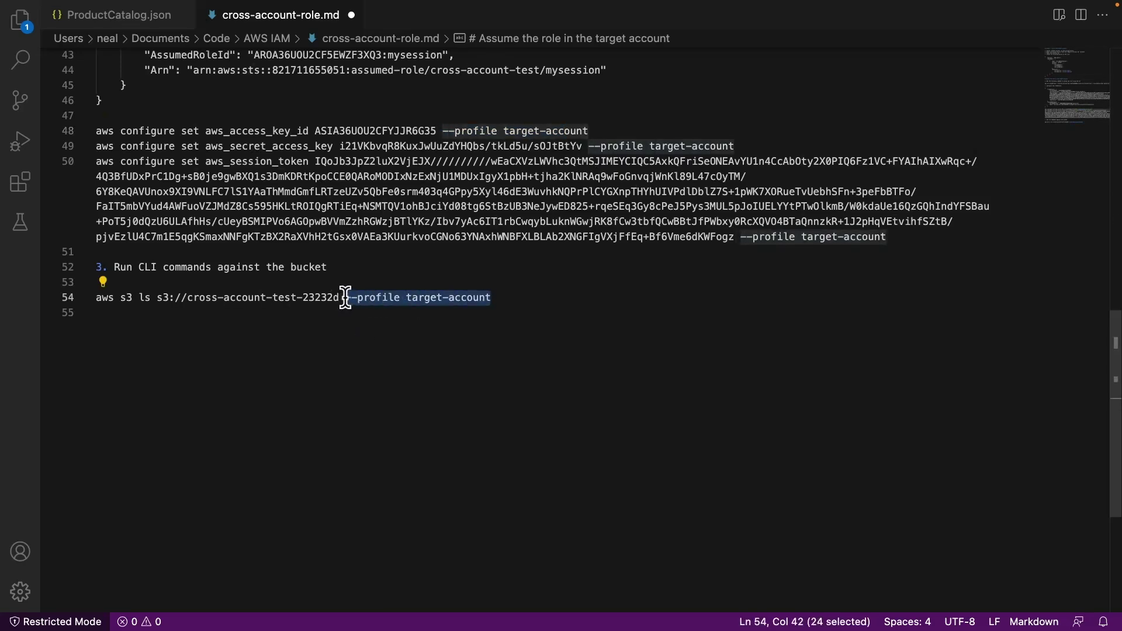
{"action": "key", "text": "super+Tab"}
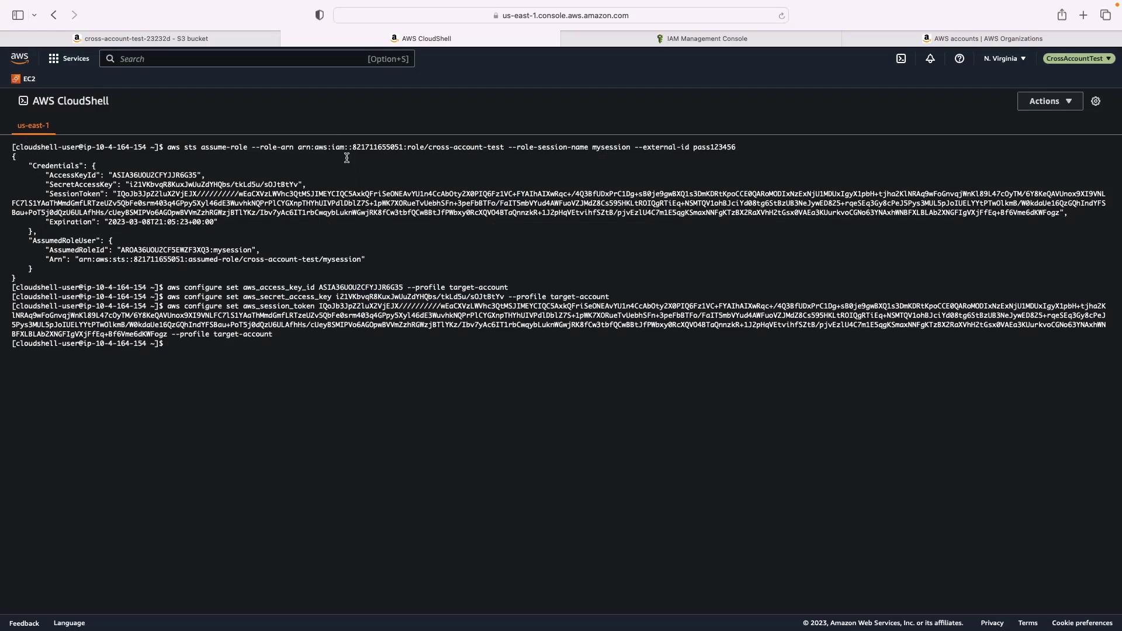
List the cross-account bucket to show ProductCatalog.json, then cd into ~/.aws and list its files
{"action": "key", "text": "super+v"}
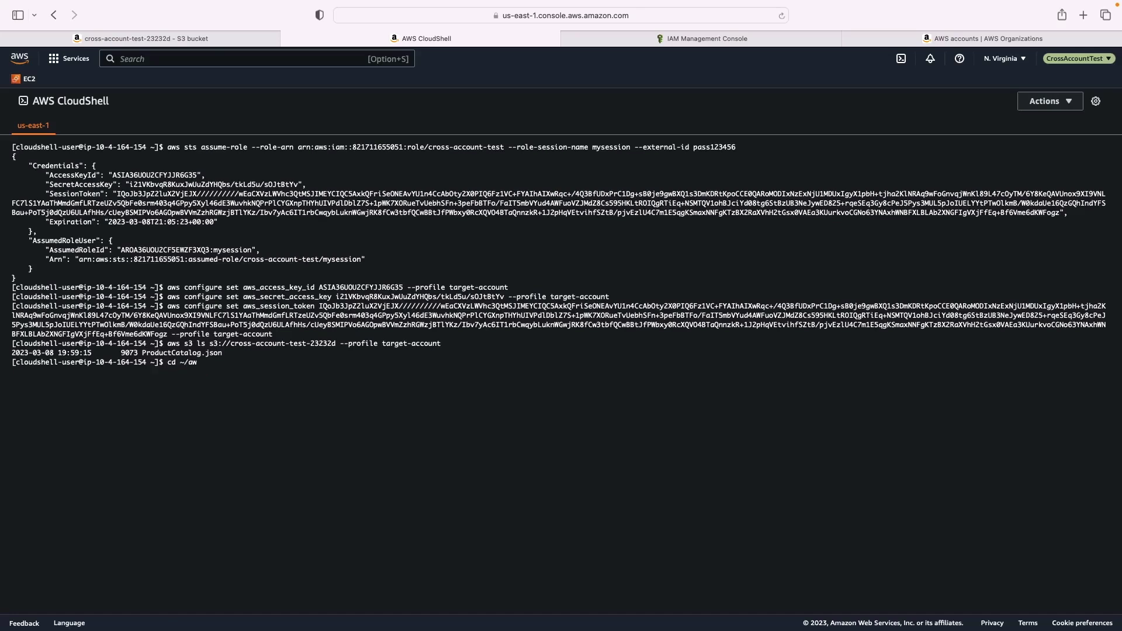
{"action": "type", "text": "s"}
{"action": "key", "text": "Return"}
{"action": "type", "text": "ls"}
{"action": "key", "text": "Return"}
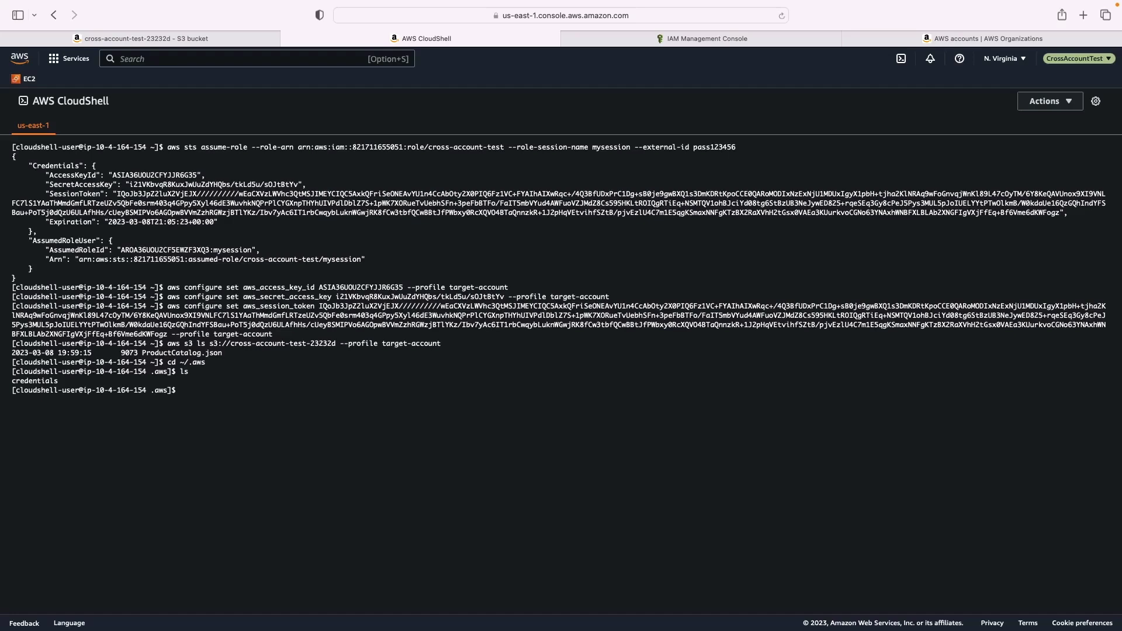
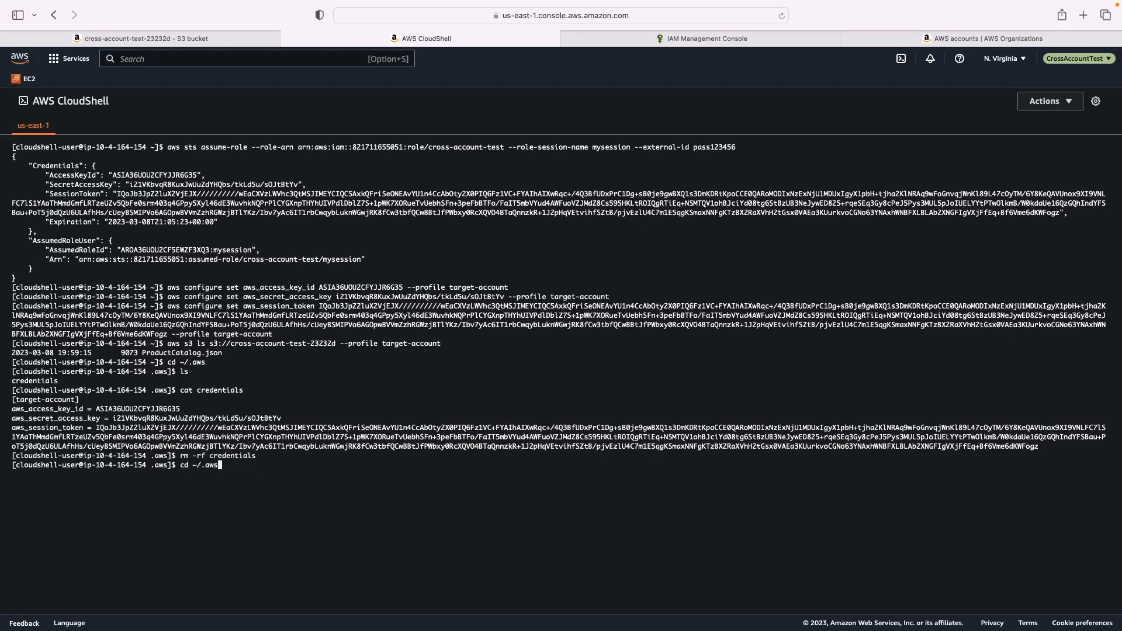
Rerun the cross-account-test-23232d listing with the target-account profile, which now fails as profile not found
{"action": "key", "text": "Up"}
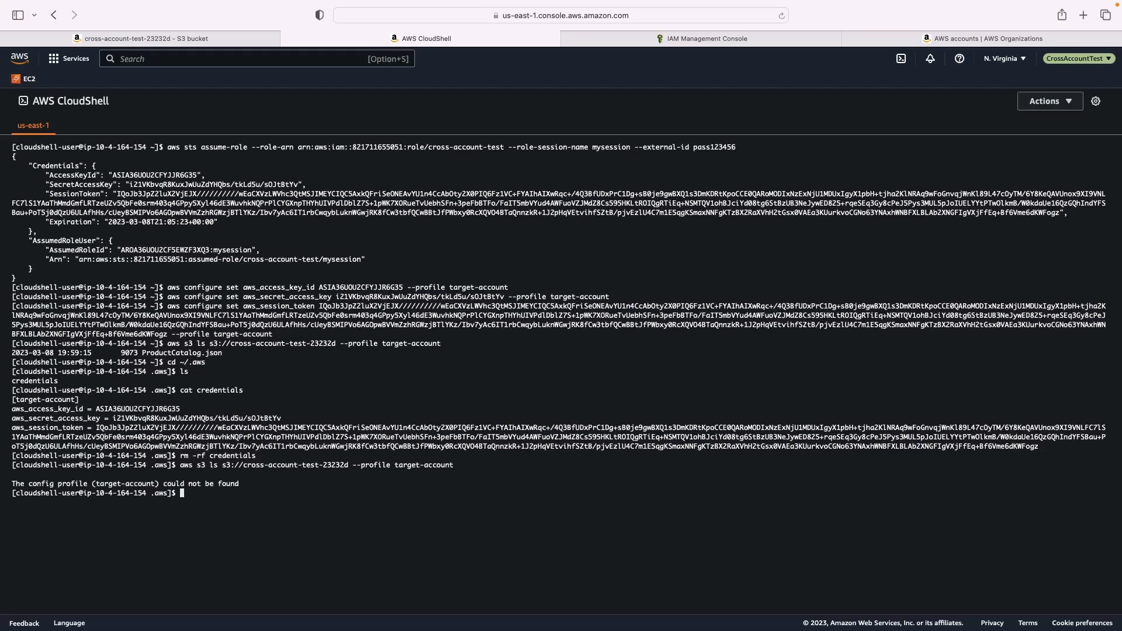
{"action": "key", "text": "Up"}
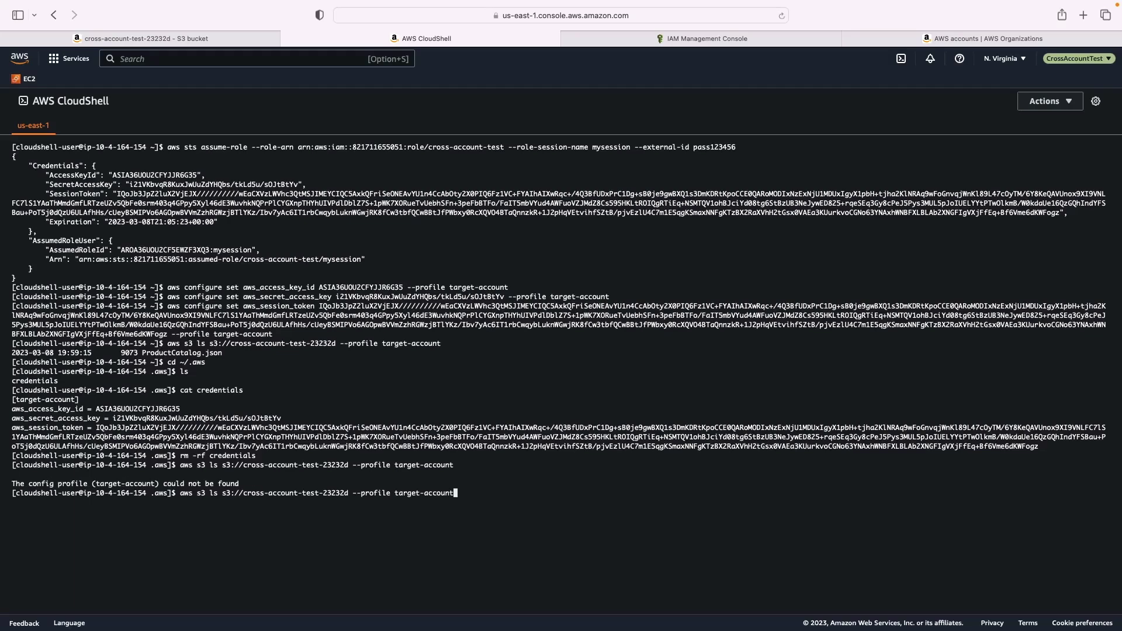